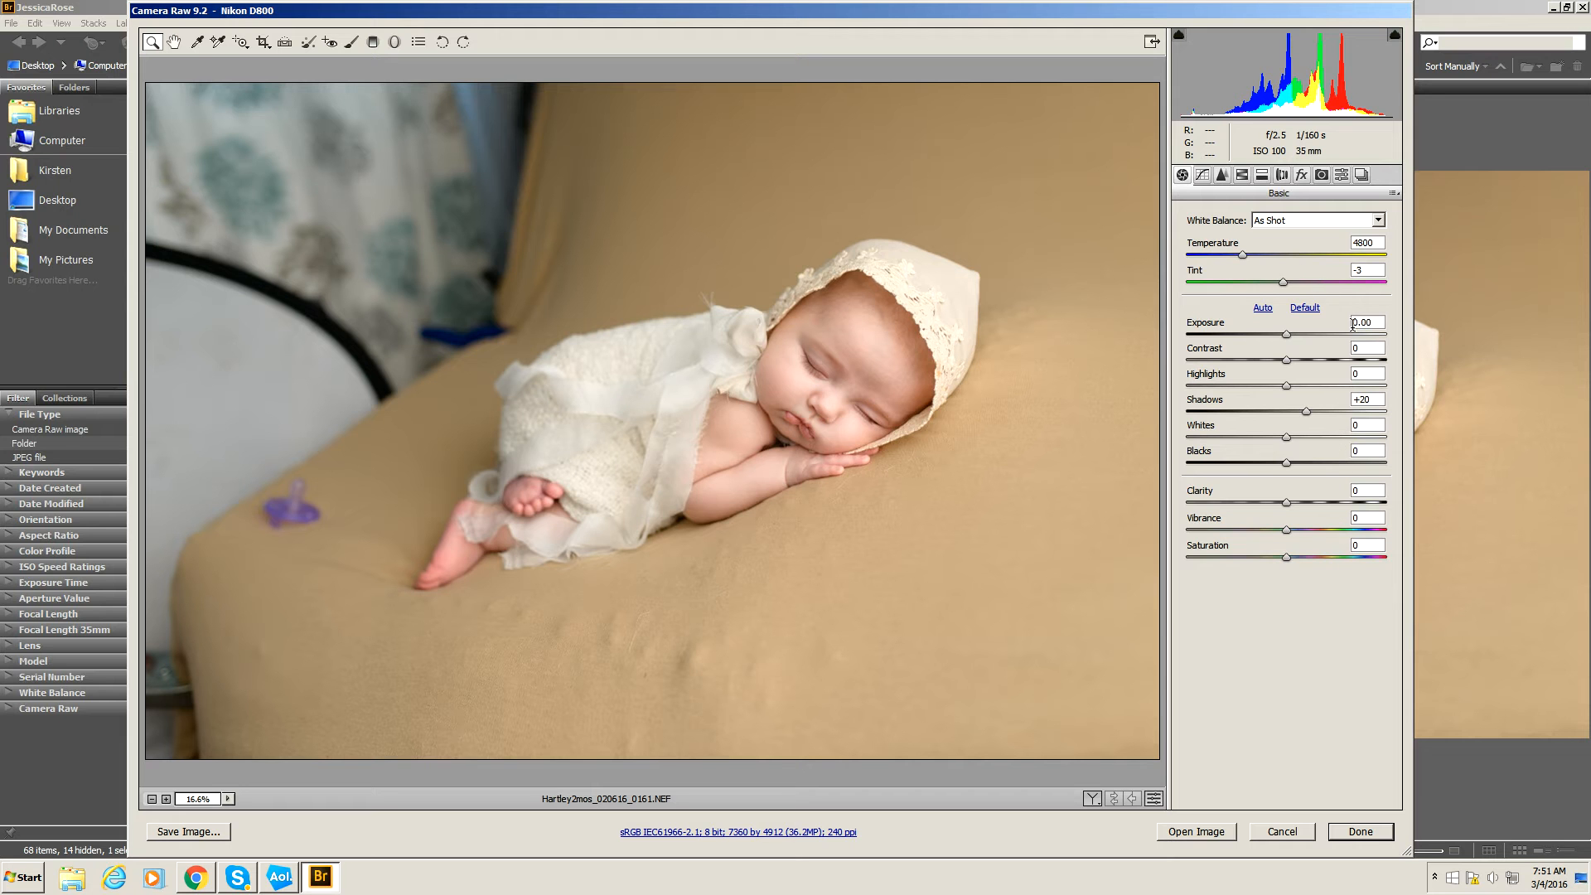
# Reset the Shadows adjustment to 0 and raise it slightly again.
pyautogui.doubleClick(1306, 412)
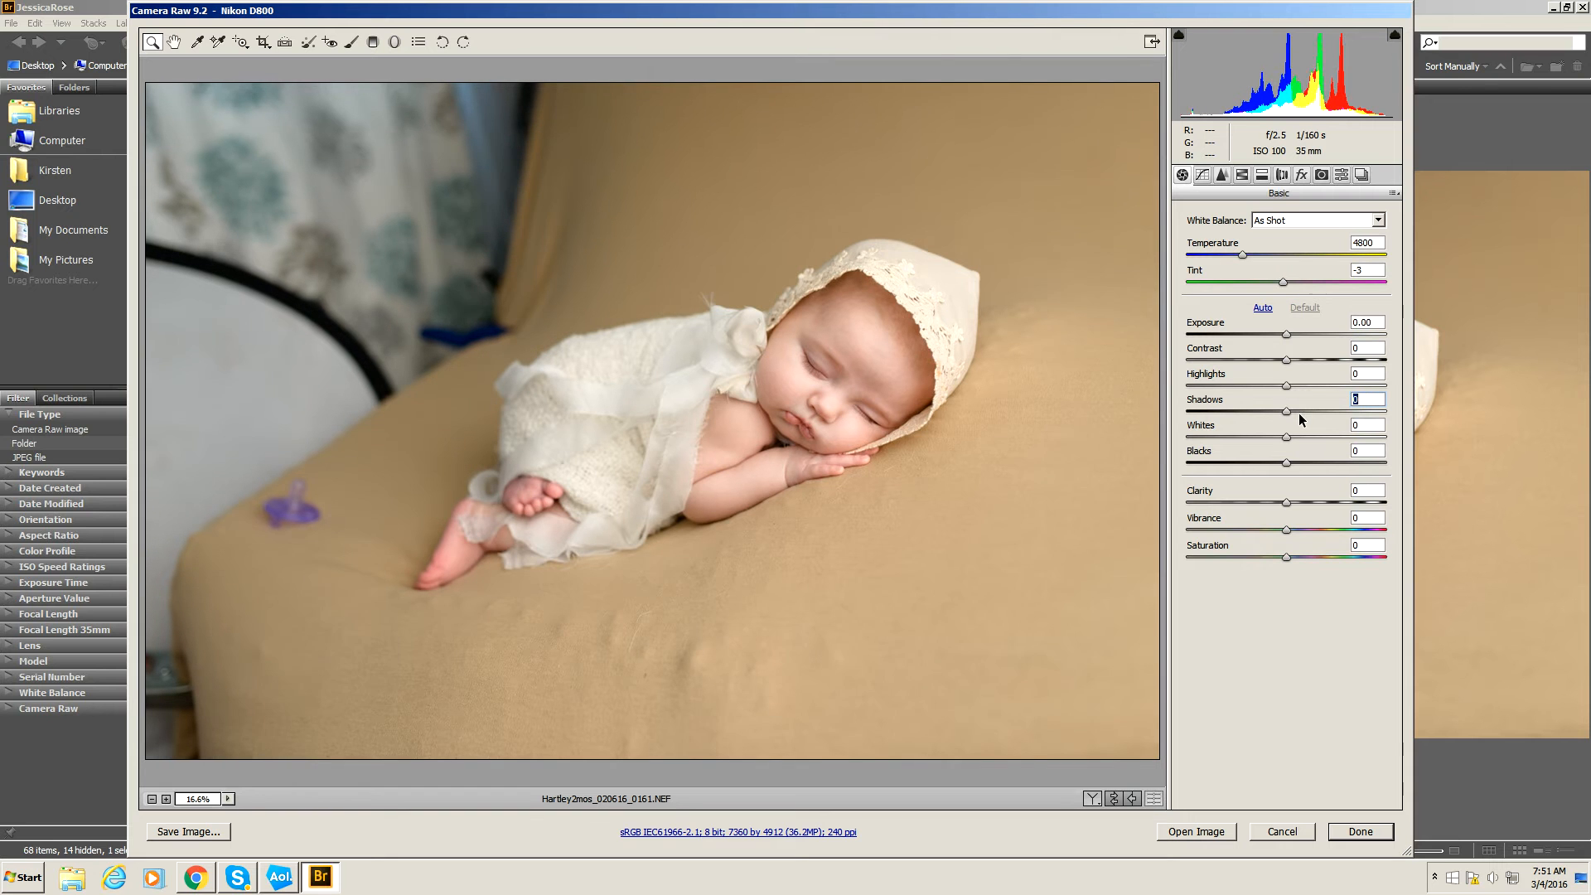
pyautogui.moveTo(1286, 412); pyautogui.dragTo(1302, 415)
# Toggle the lens profile corrections off and on to compare the photo, leaving them enabled.
pyautogui.click(1282, 175)
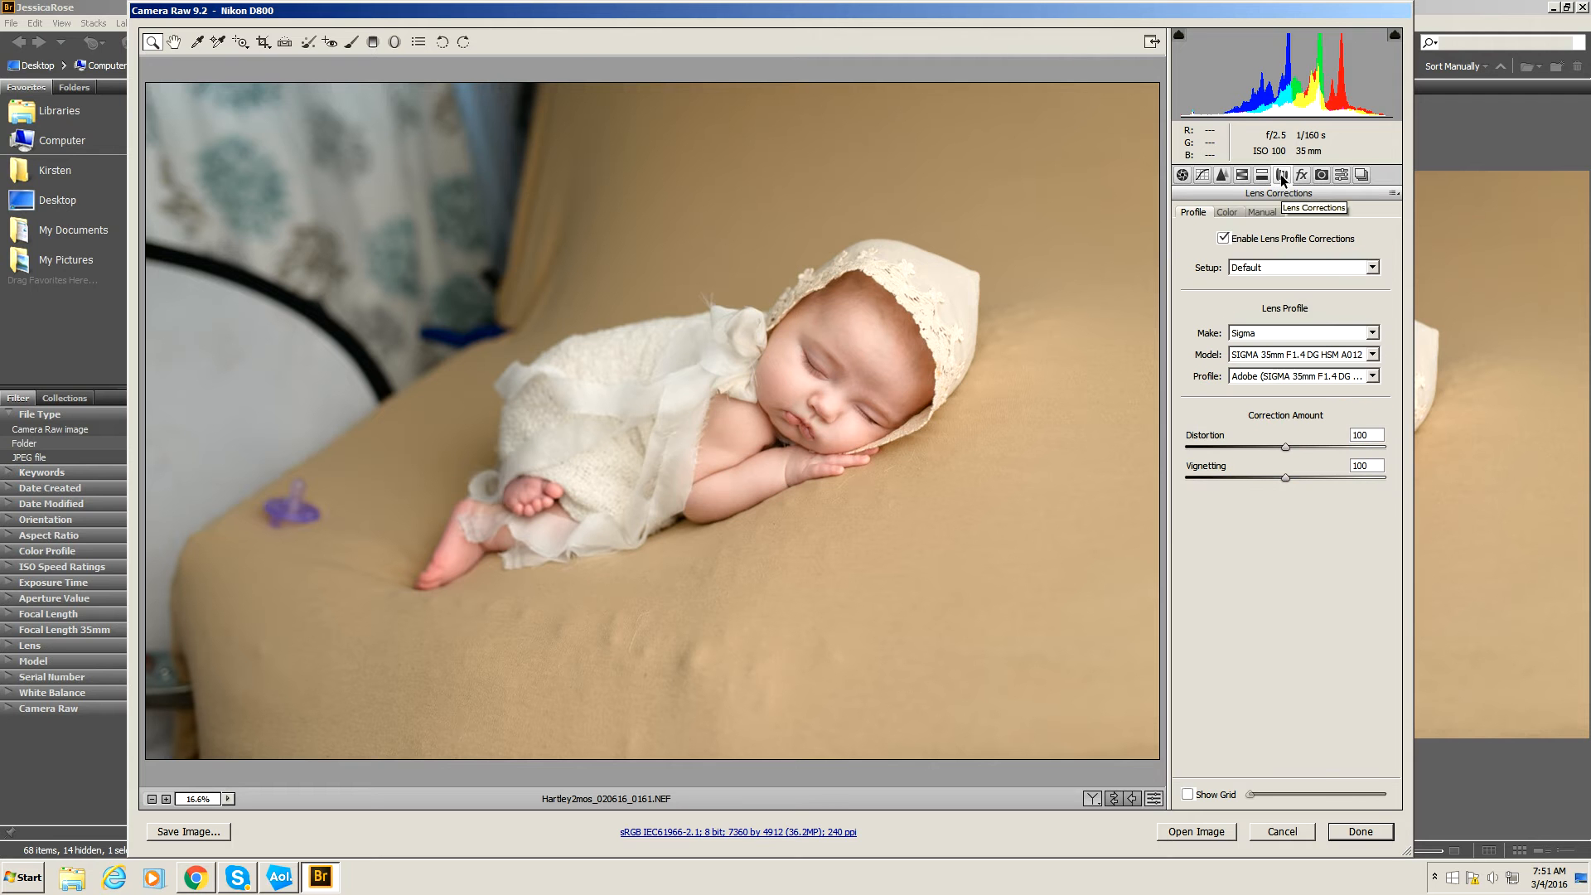
pyautogui.click(1224, 240)
pyautogui.click(1223, 239)
pyautogui.click(1224, 240)
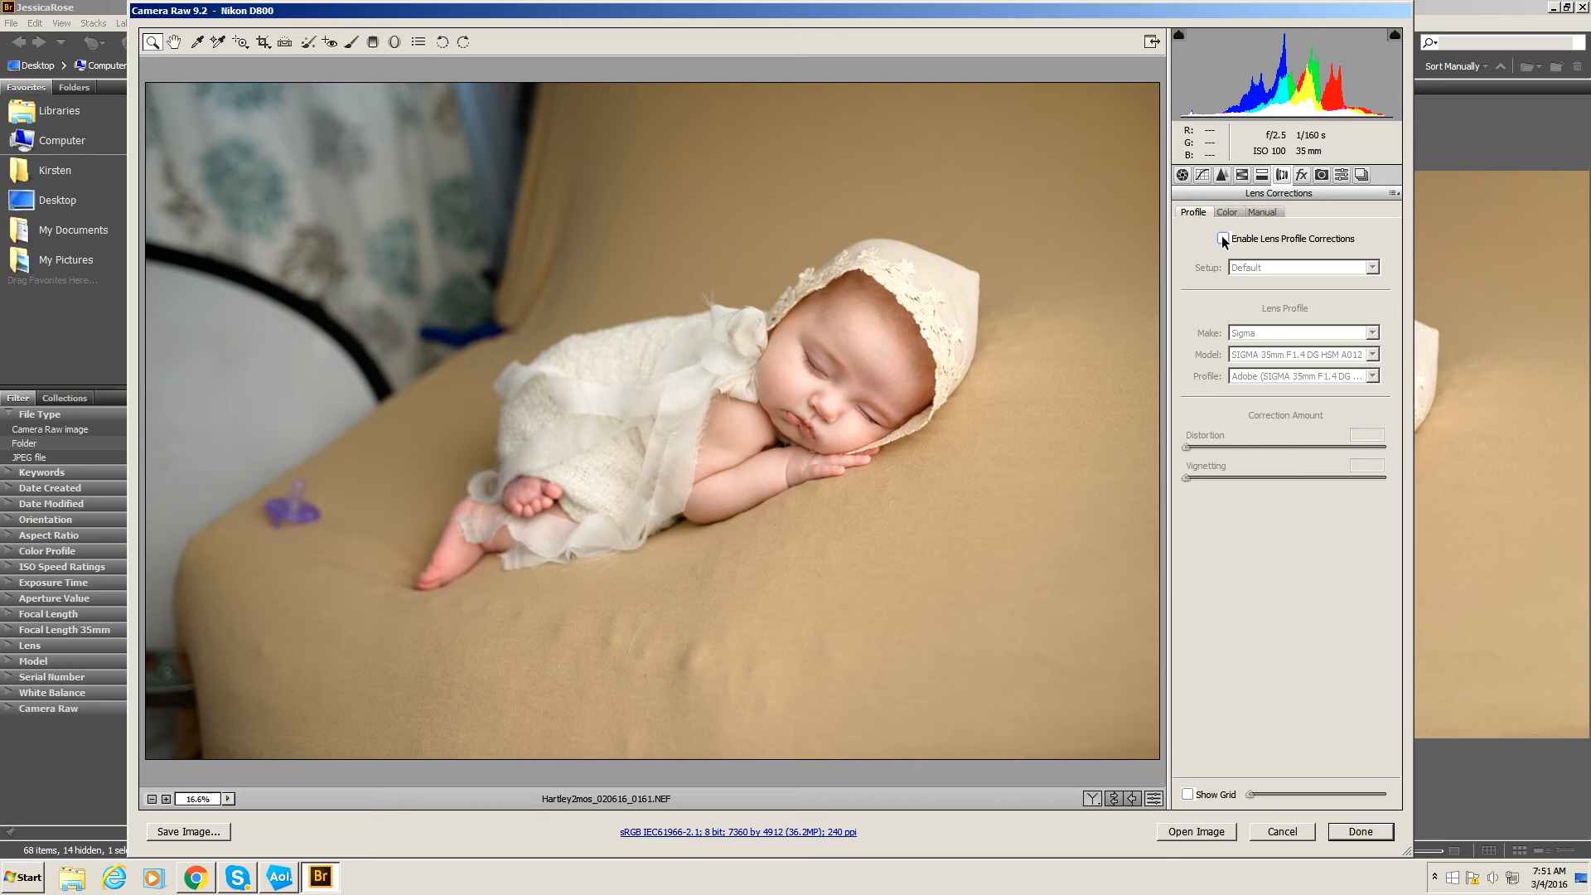
pyautogui.click(1223, 240)
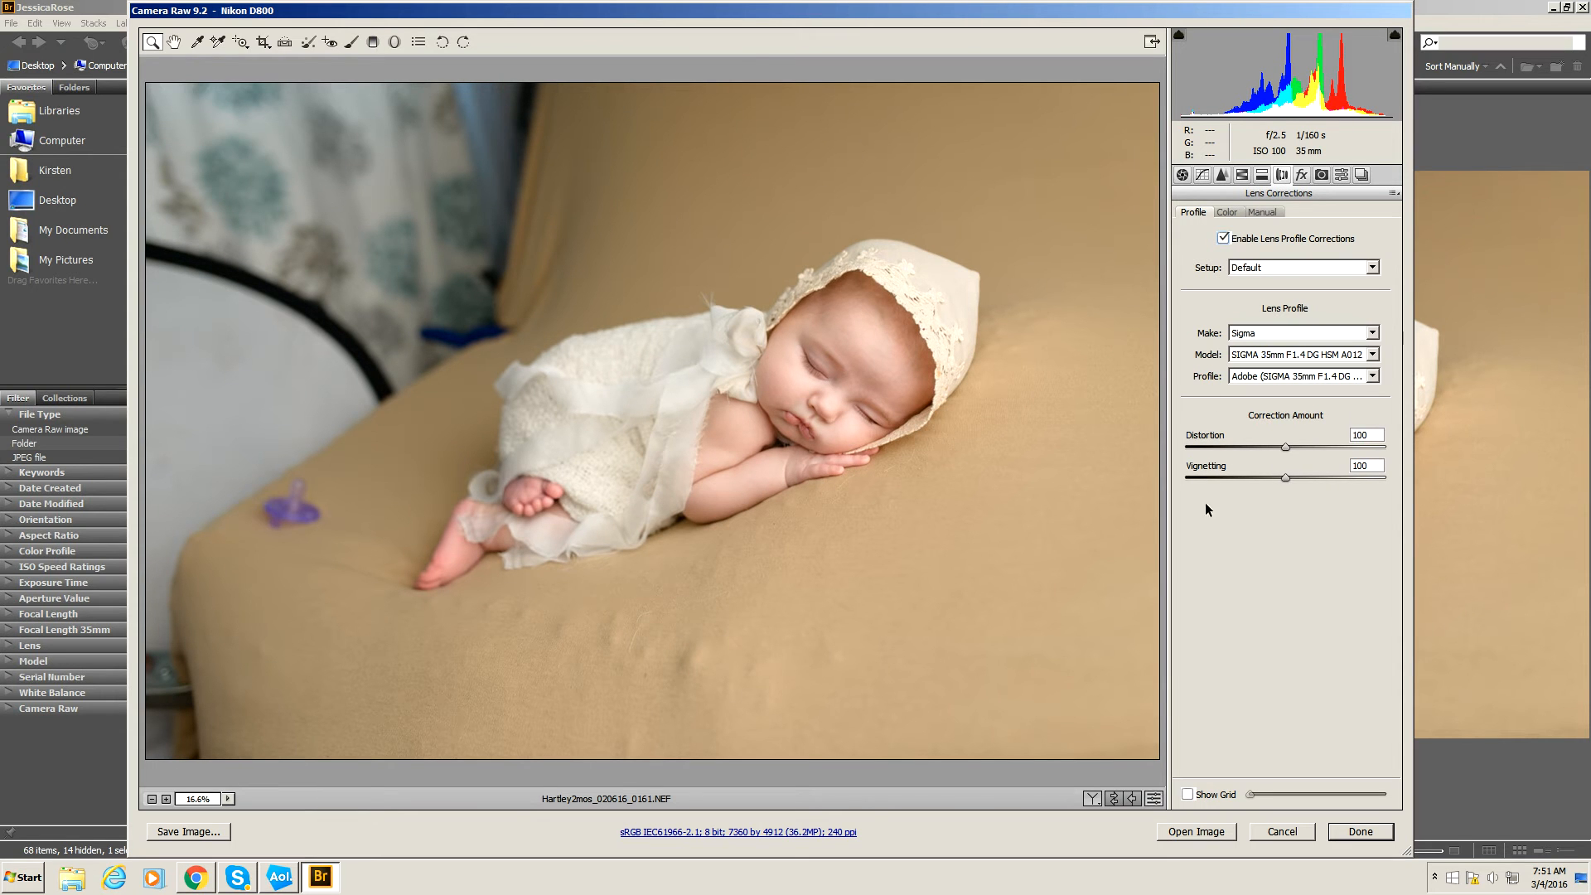
# Raise the Reds luminance slightly and open the raw photo in Photoshop.
pyautogui.click(1242, 176)
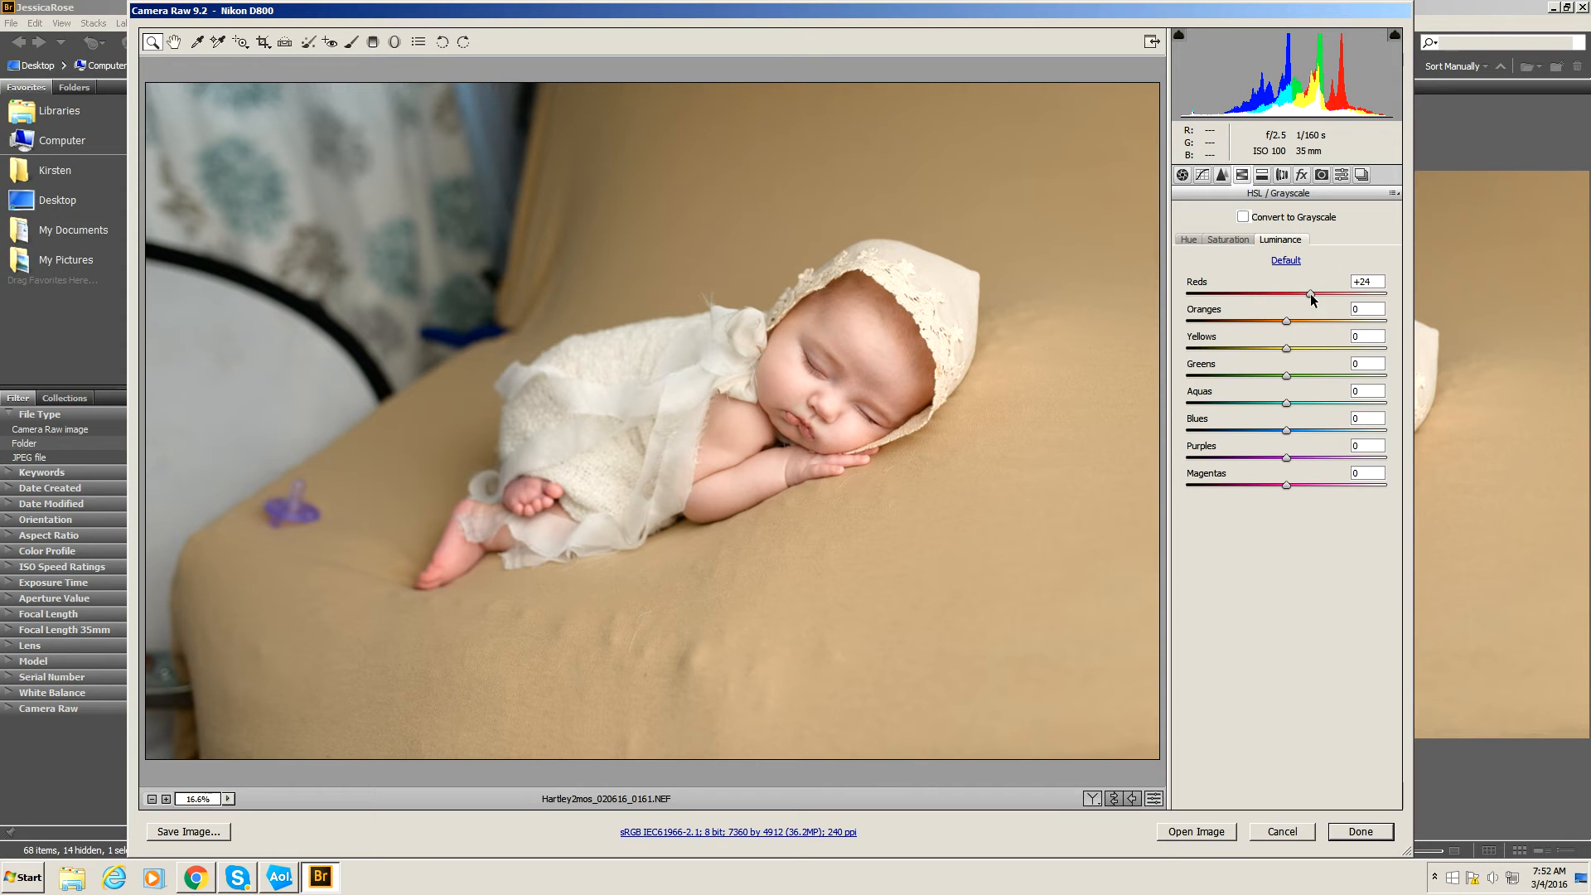
pyautogui.moveTo(1310, 293); pyautogui.dragTo(1307, 294)
pyautogui.click(1182, 833)
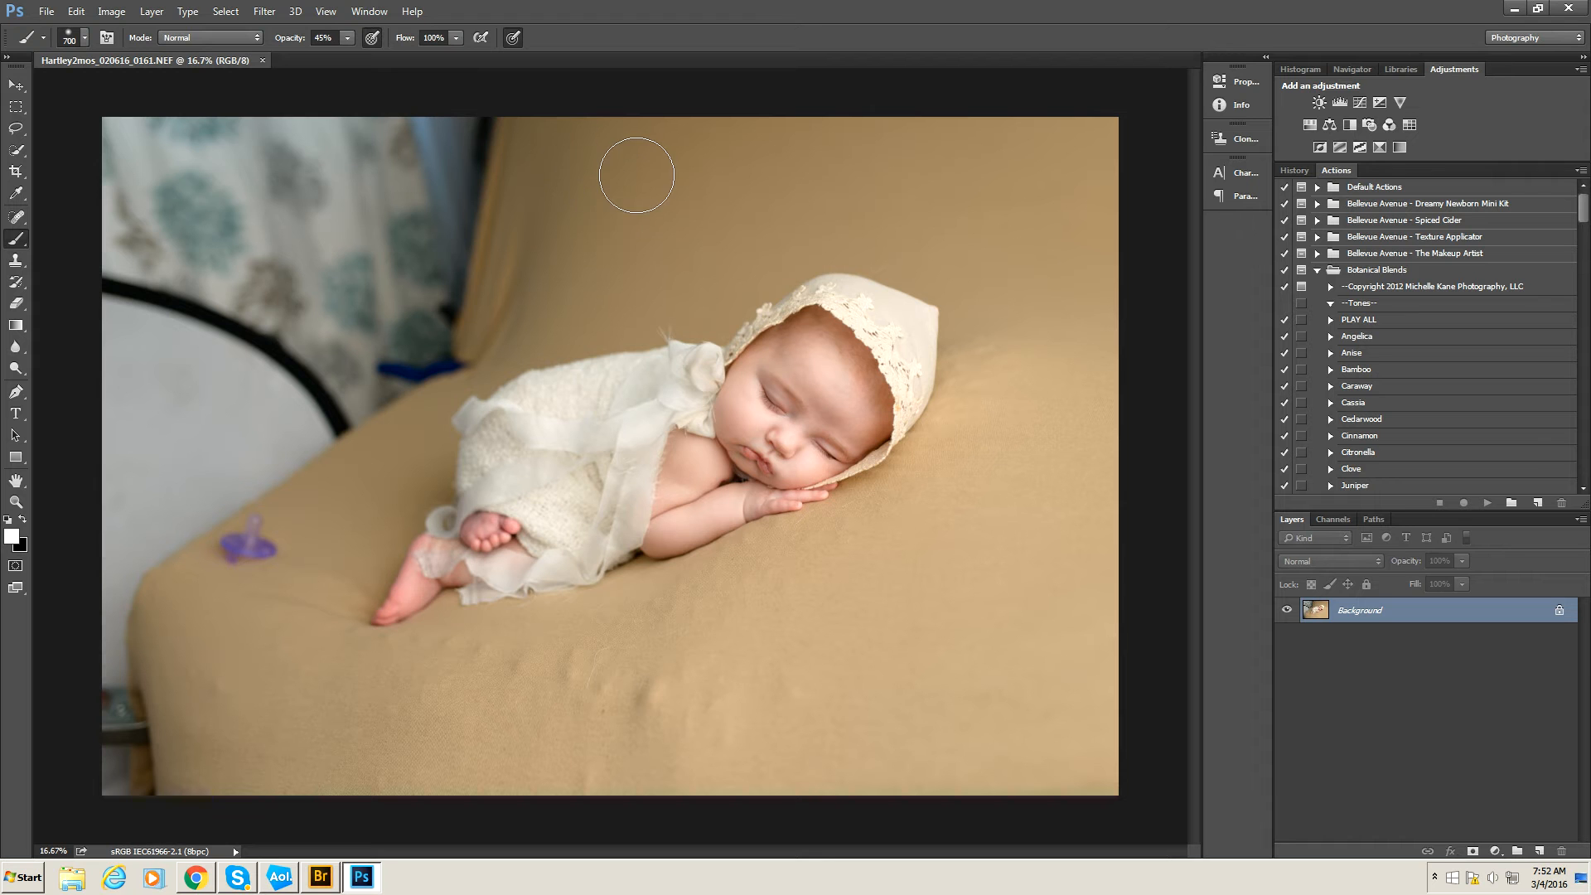
# Duplicate the background layer and transform the copy to about 88% scale with about 5.2° clockwise rotation, shifting it slightly left.
pyautogui.hotkey('ctrl', 'j')
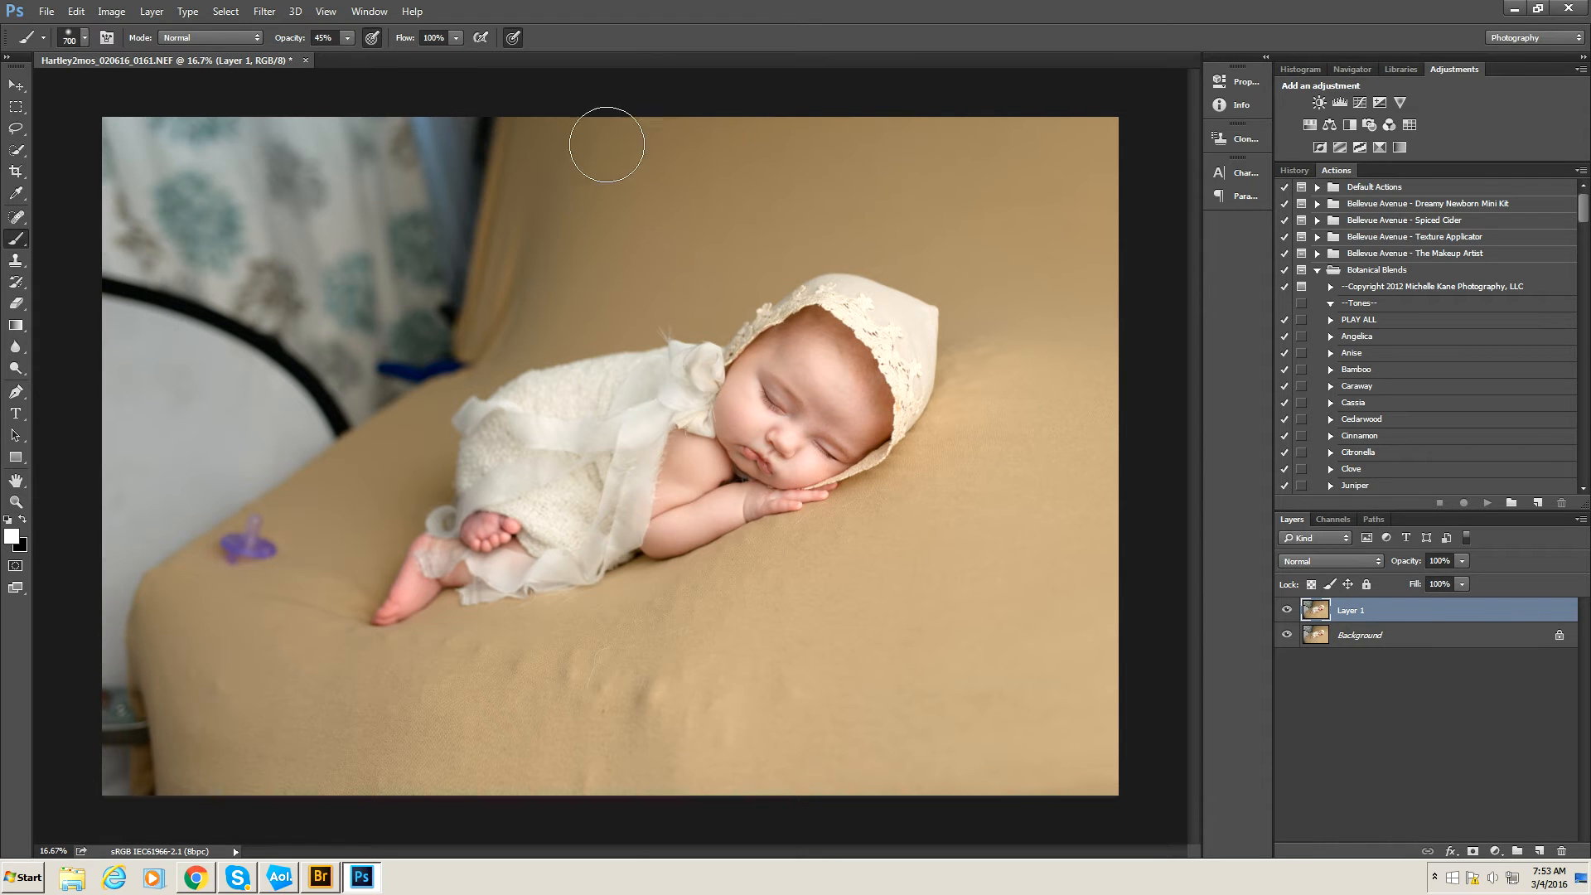
pyautogui.click(18, 85)
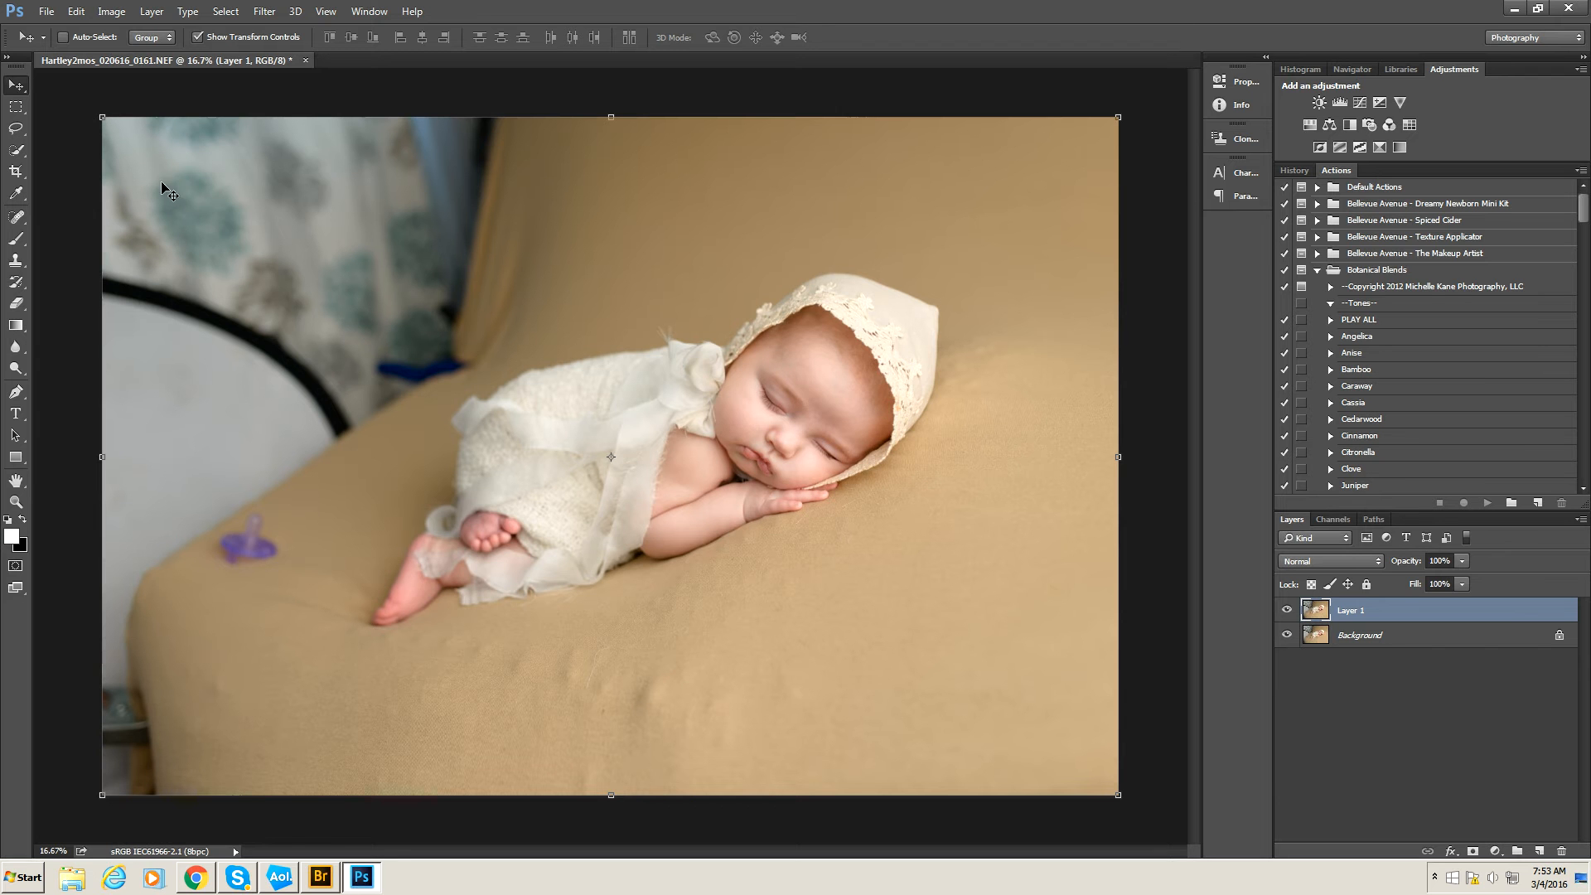
pyautogui.moveTo(102, 117); pyautogui.dragTo(196, 227)
pyautogui.moveTo(1149, 190); pyautogui.dragTo(1156, 234)
pyautogui.moveTo(761, 484); pyautogui.dragTo(692, 481)
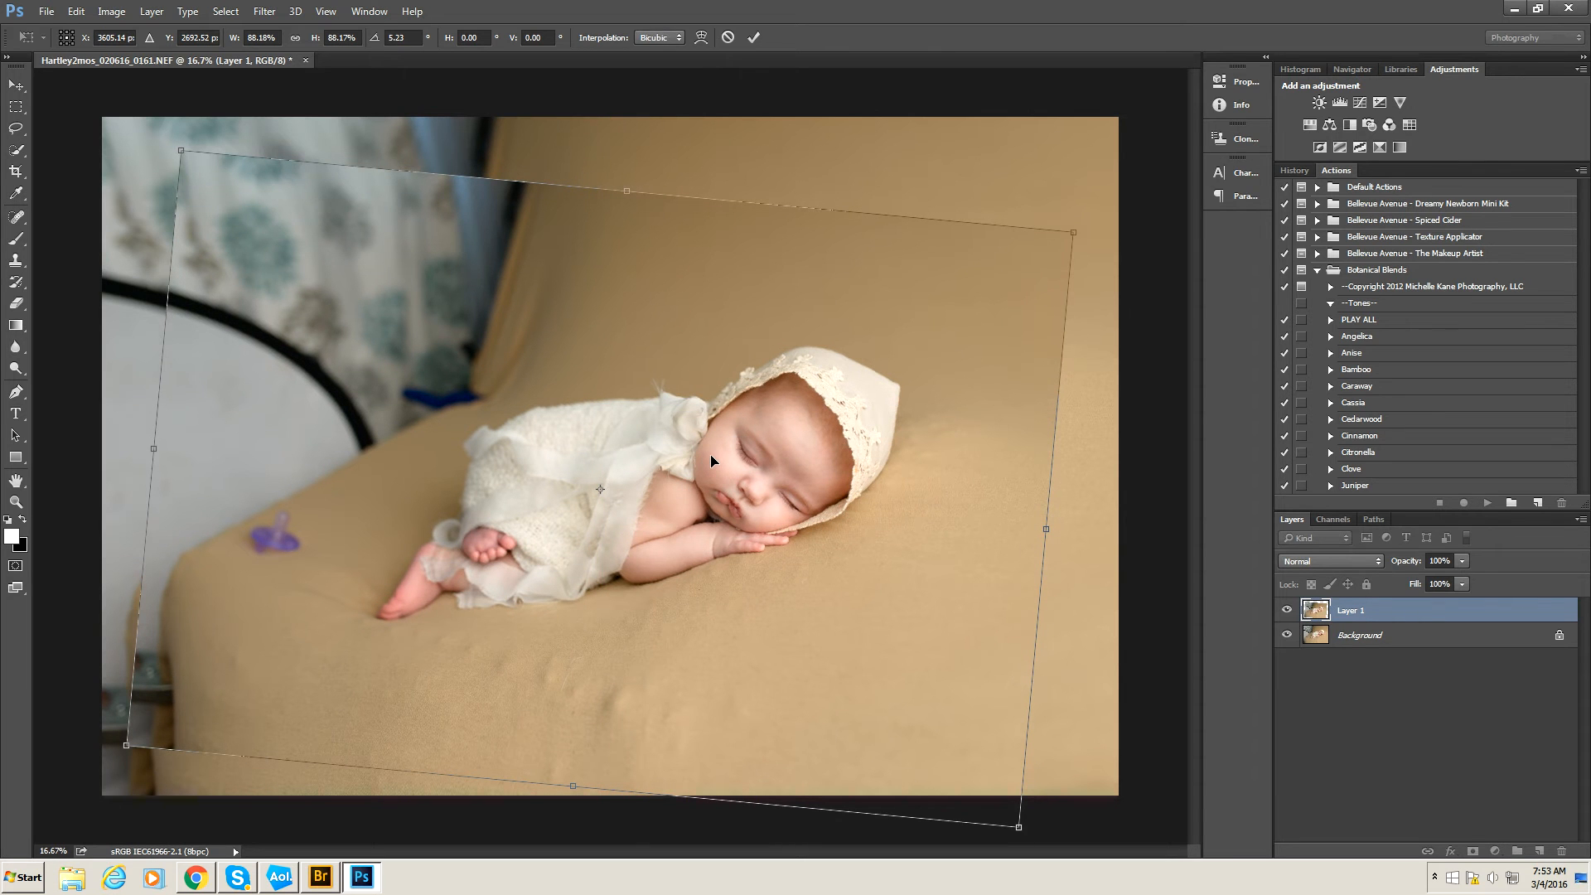
pyautogui.press('Return')
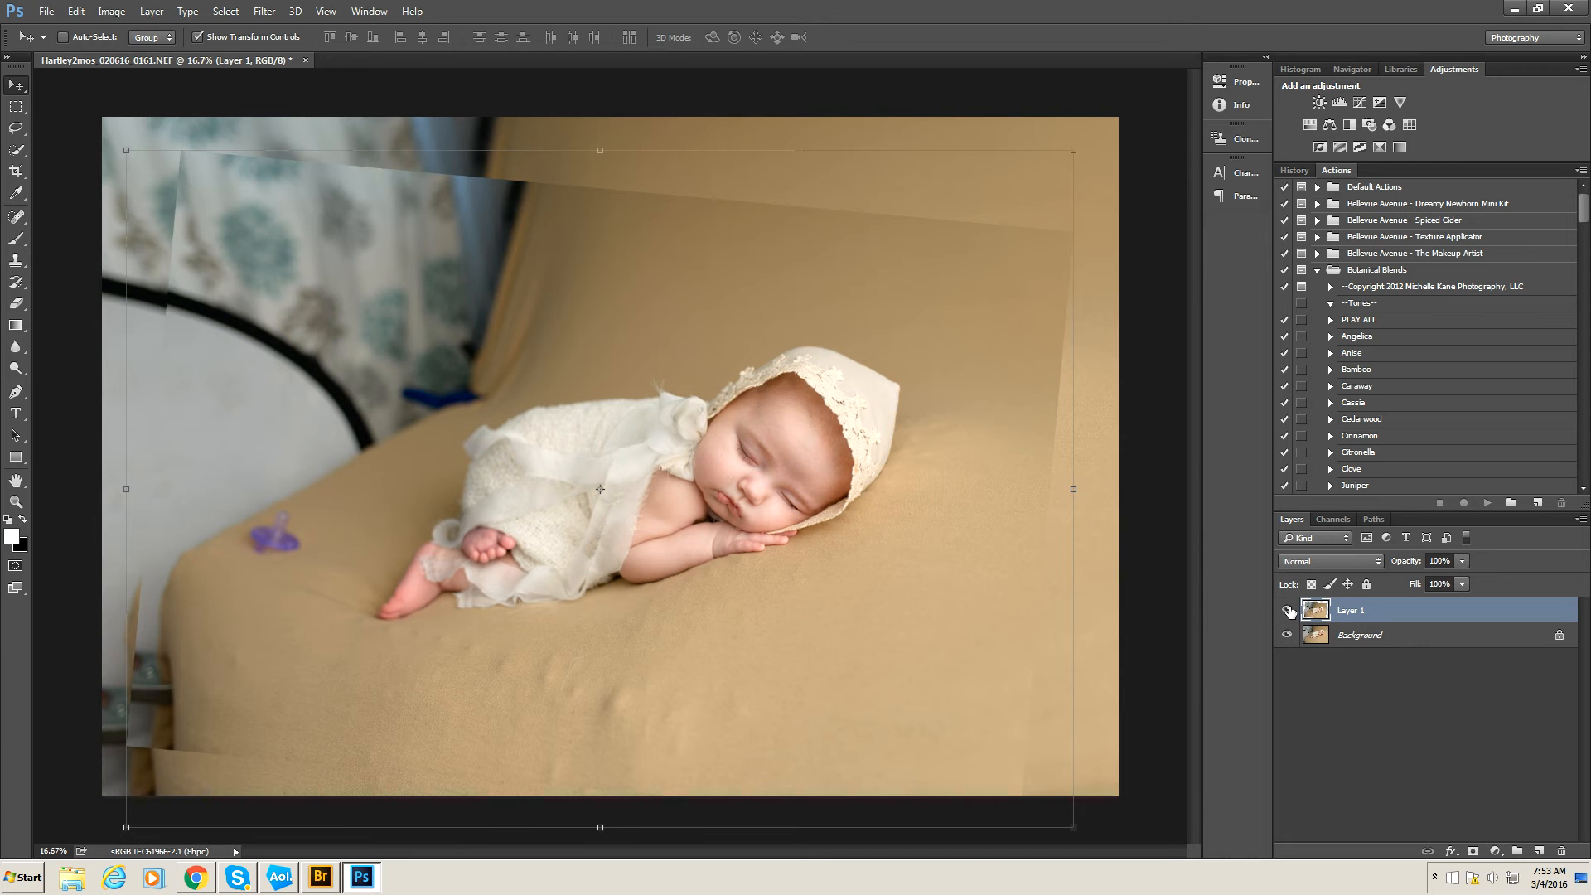
# Hide and show Layer 1 to compare it with the original, and flatten the image.
pyautogui.click(1288, 611)
pyautogui.click(1287, 611)
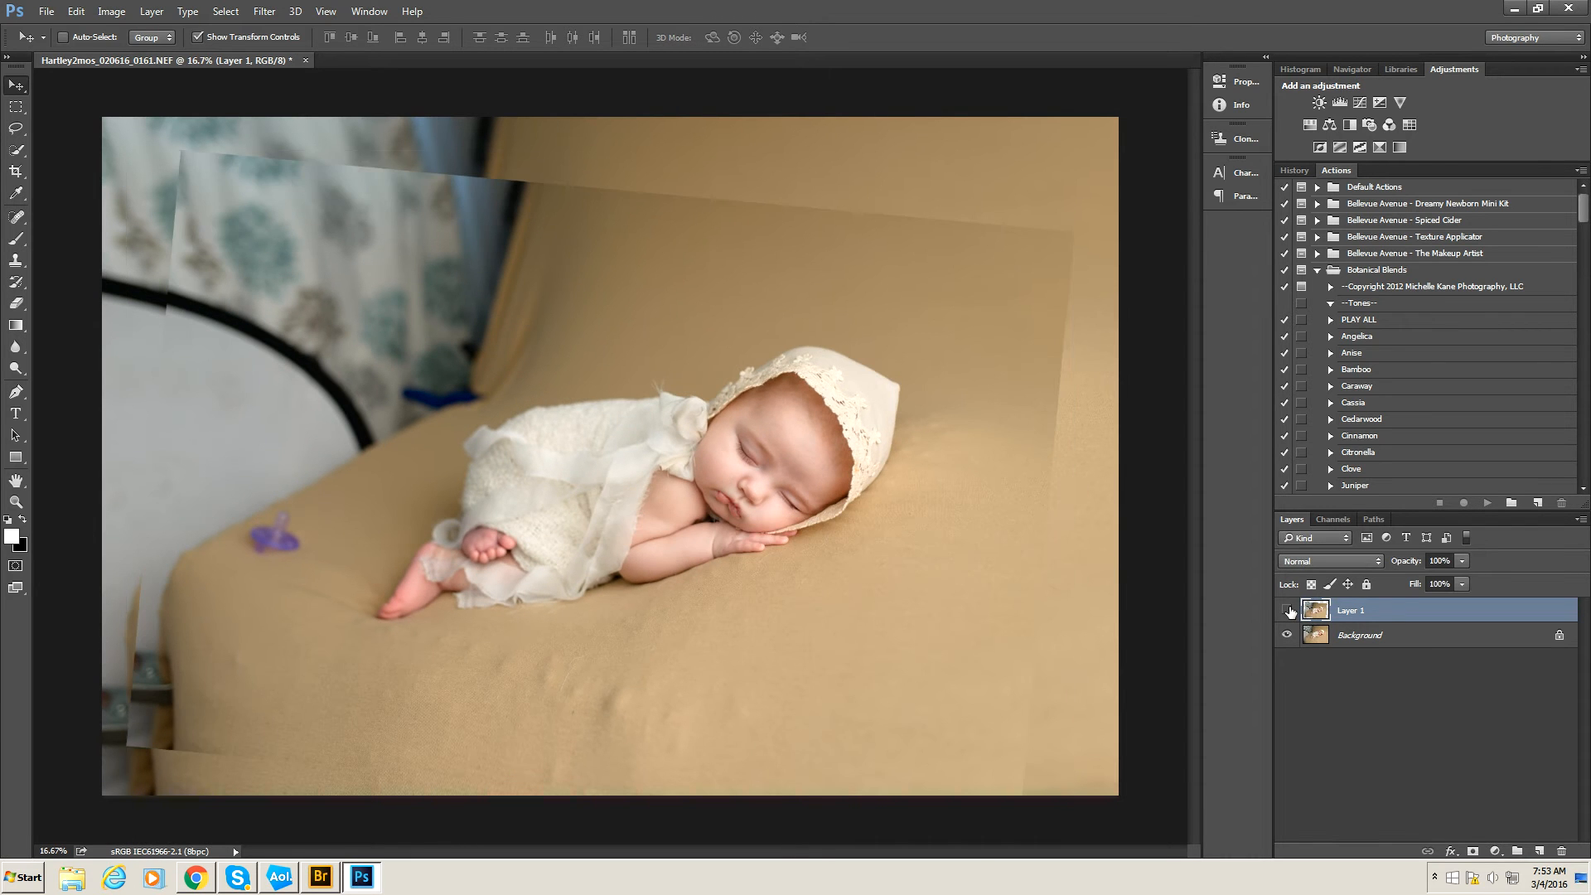
pyautogui.click(1289, 611)
pyautogui.click(1289, 611)
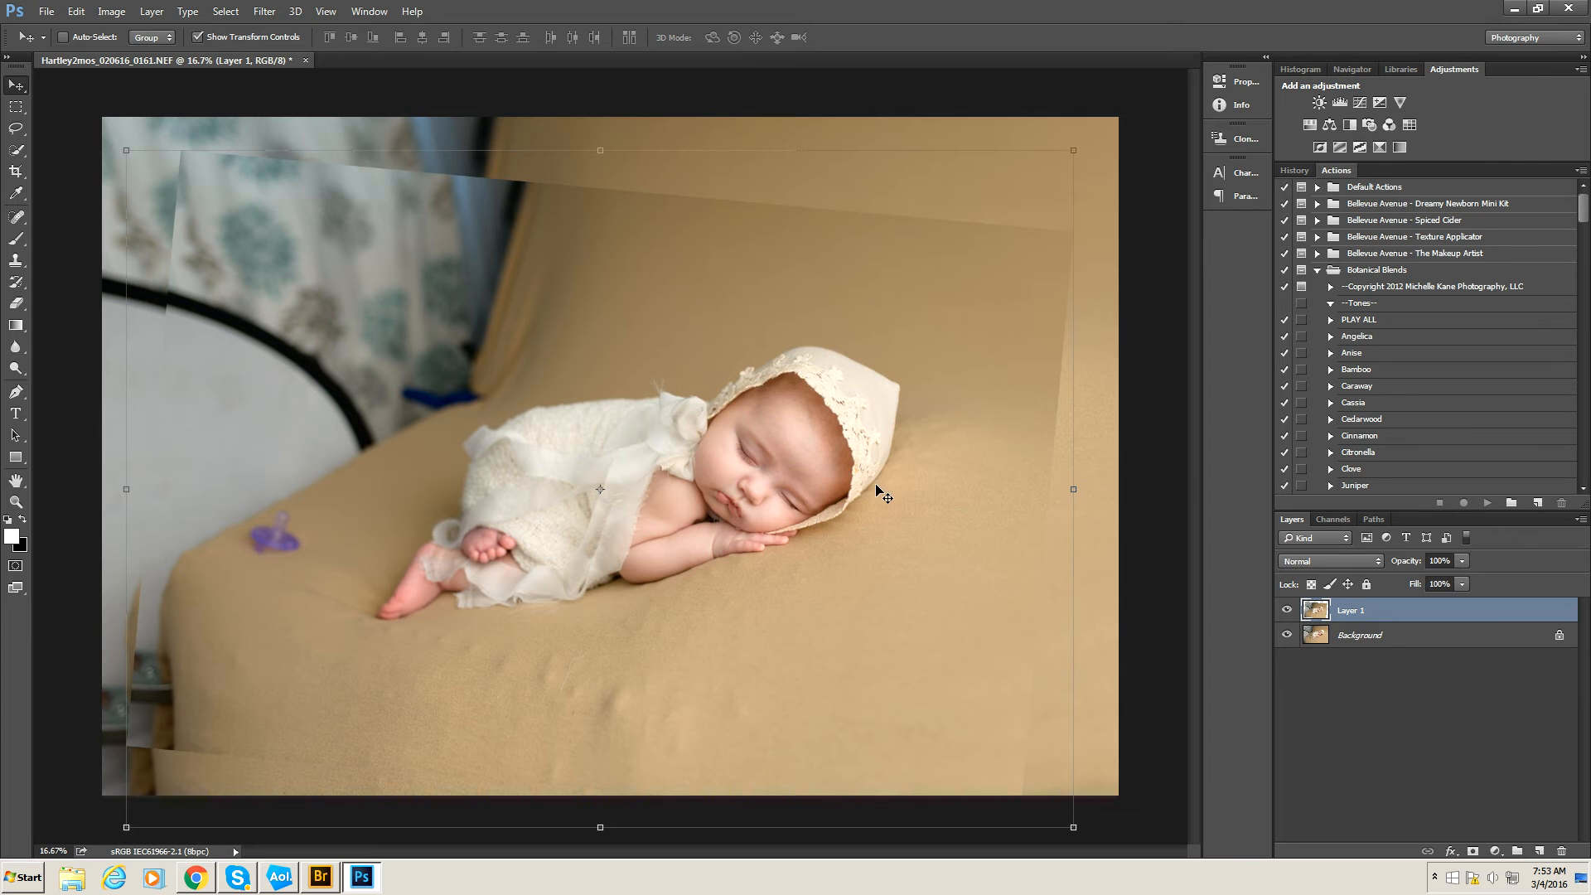
pyautogui.click(1580, 520)
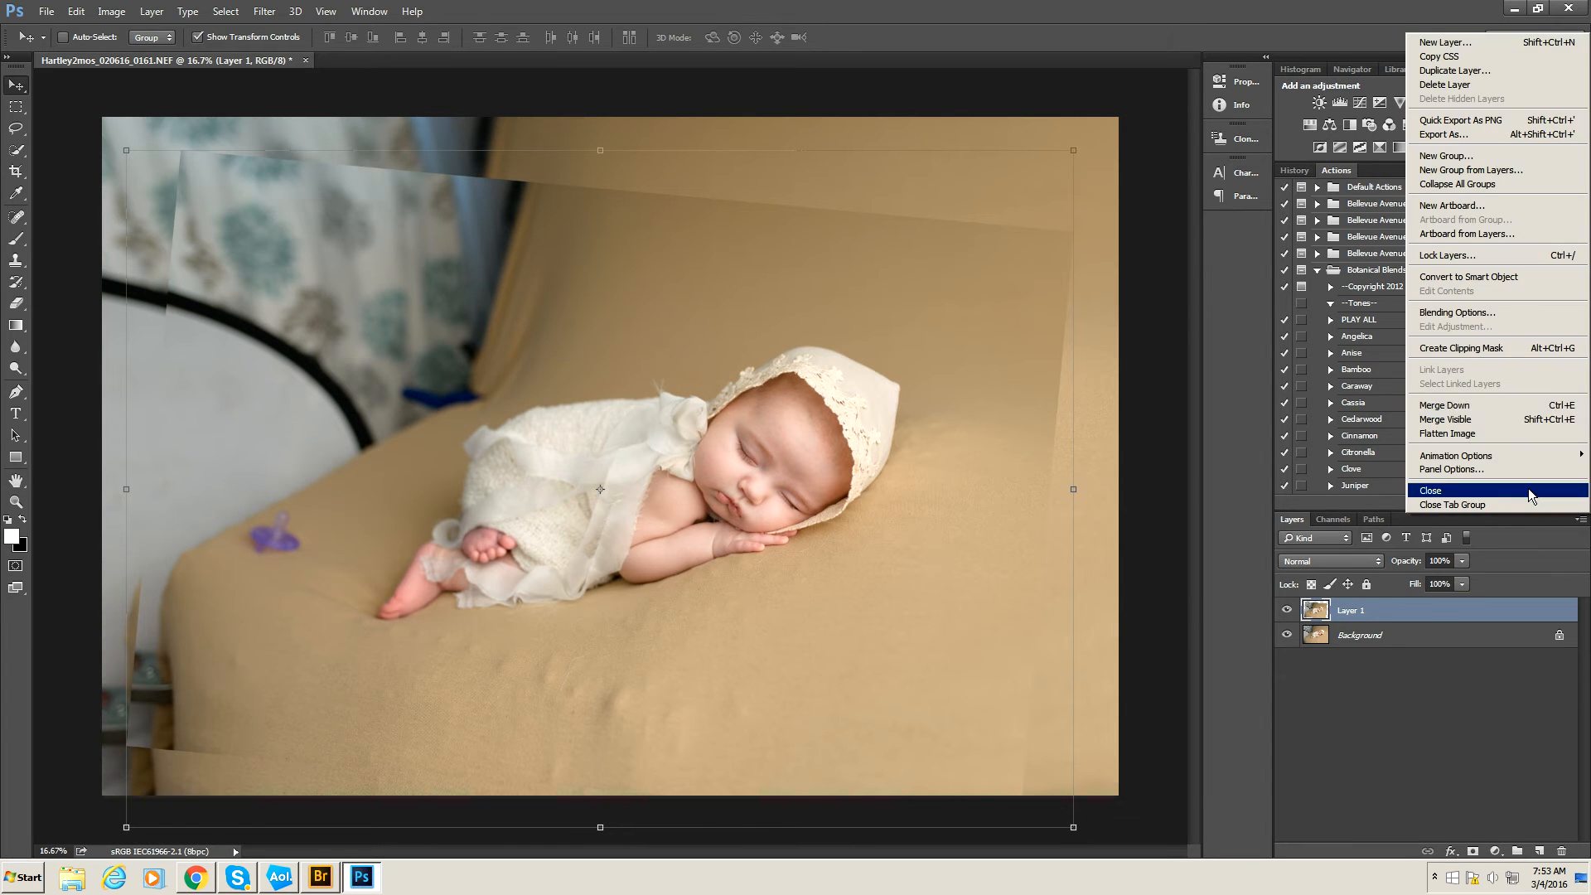
pyautogui.click(1485, 432)
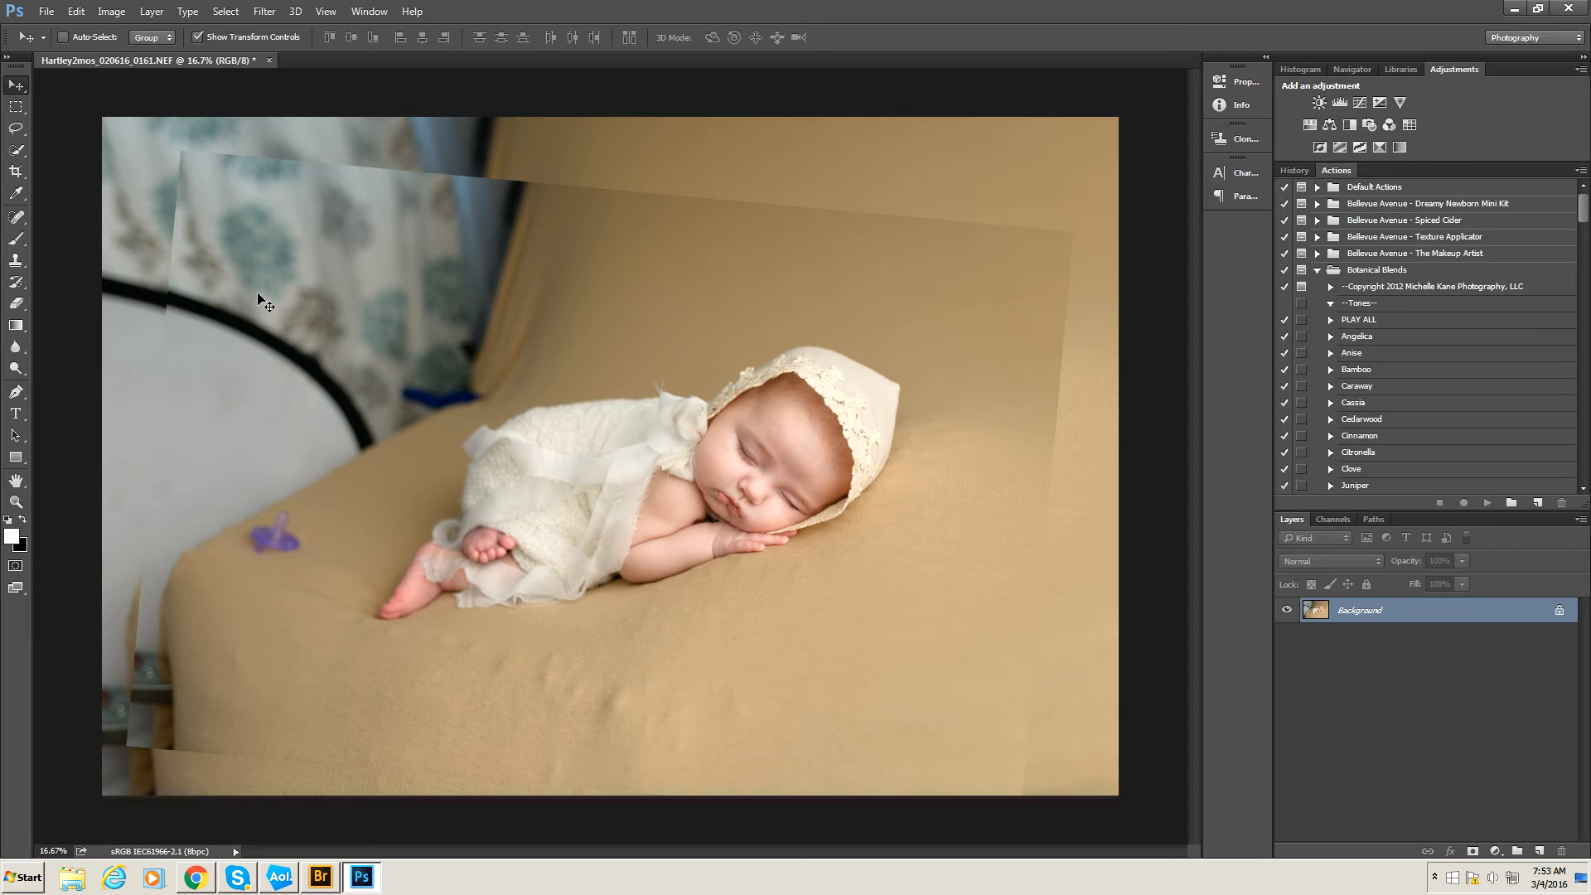
# Patch the fabric lumps below the baby's arm with the Patch tool in Normal, Source mode, using smoother blanket areas.
pyautogui.click(16, 217)
pyautogui.click(86, 245)
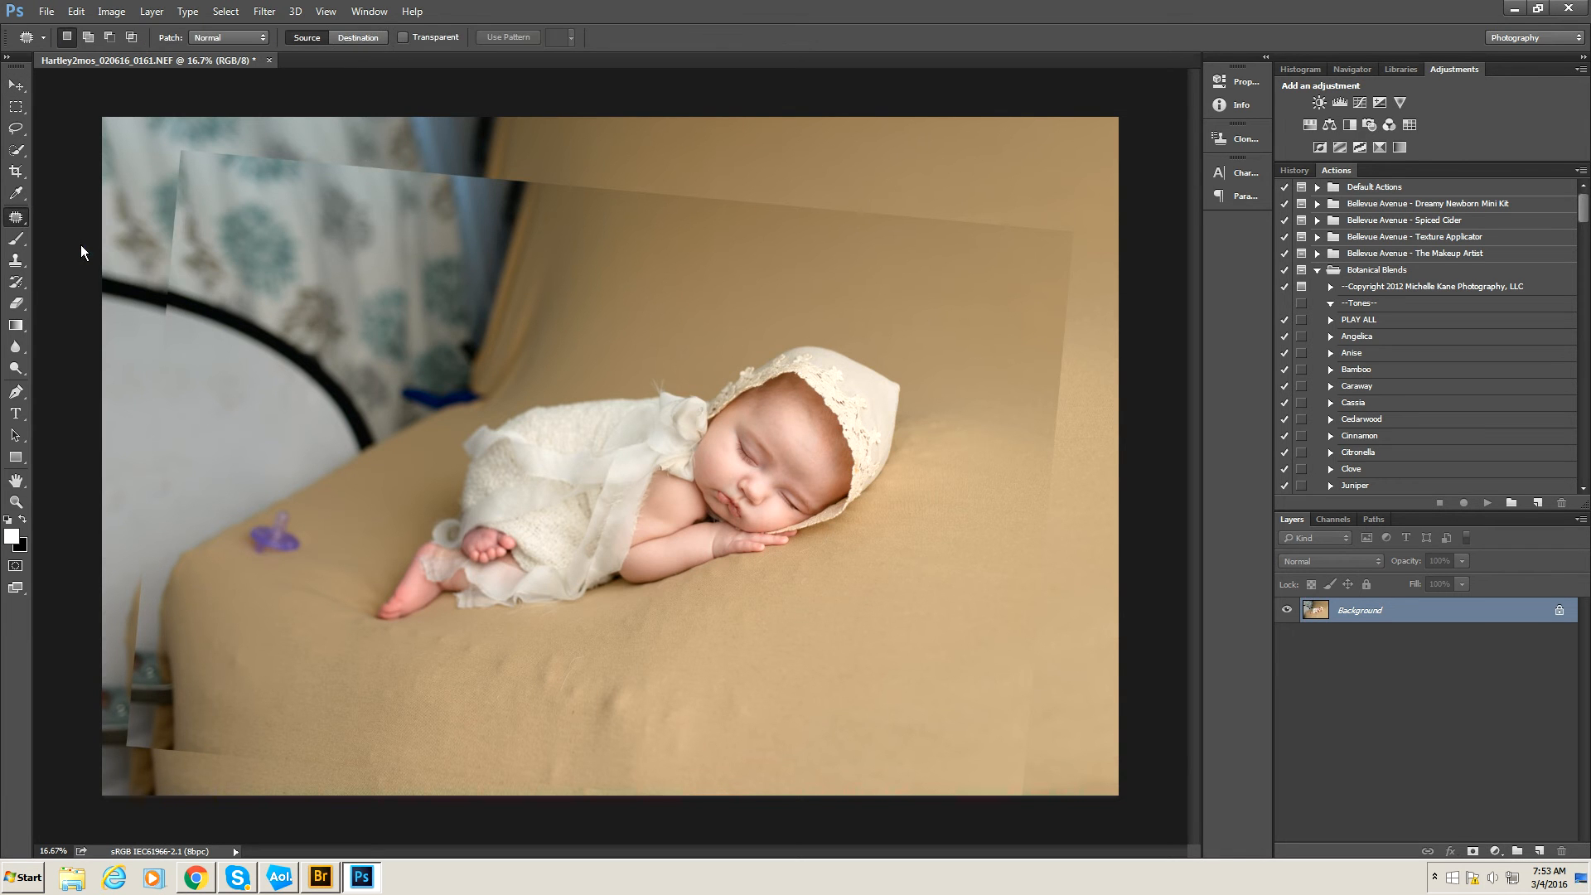
pyautogui.moveTo(636, 698)
pyautogui.mouseDown()
pyautogui.moveTo(624, 670)
pyautogui.moveTo(602, 722)
pyautogui.moveTo(642, 712)
pyautogui.moveTo(619, 704)
pyautogui.moveTo(622, 682)
pyautogui.moveTo(597, 721)
pyautogui.moveTo(637, 695)
pyautogui.mouseUp()
pyautogui.moveTo(607, 697); pyautogui.dragTo(688, 694)
pyautogui.hotkey('ctrl', 'd')
pyautogui.moveTo(669, 763)
pyautogui.mouseDown()
pyautogui.moveTo(731, 672)
pyautogui.moveTo(712, 718)
pyautogui.moveTo(754, 723)
pyautogui.moveTo(727, 707)
pyautogui.moveTo(749, 738)
pyautogui.moveTo(837, 692)
pyautogui.mouseUp()
pyautogui.hotkey('ctrl', 'd')
pyautogui.hotkey('ctrl', 'd')
pyautogui.moveTo(642, 654)
pyautogui.mouseDown()
pyautogui.moveTo(678, 610)
pyautogui.moveTo(670, 621)
pyautogui.mouseUp()
pyautogui.hotkey('ctrl', 'd')
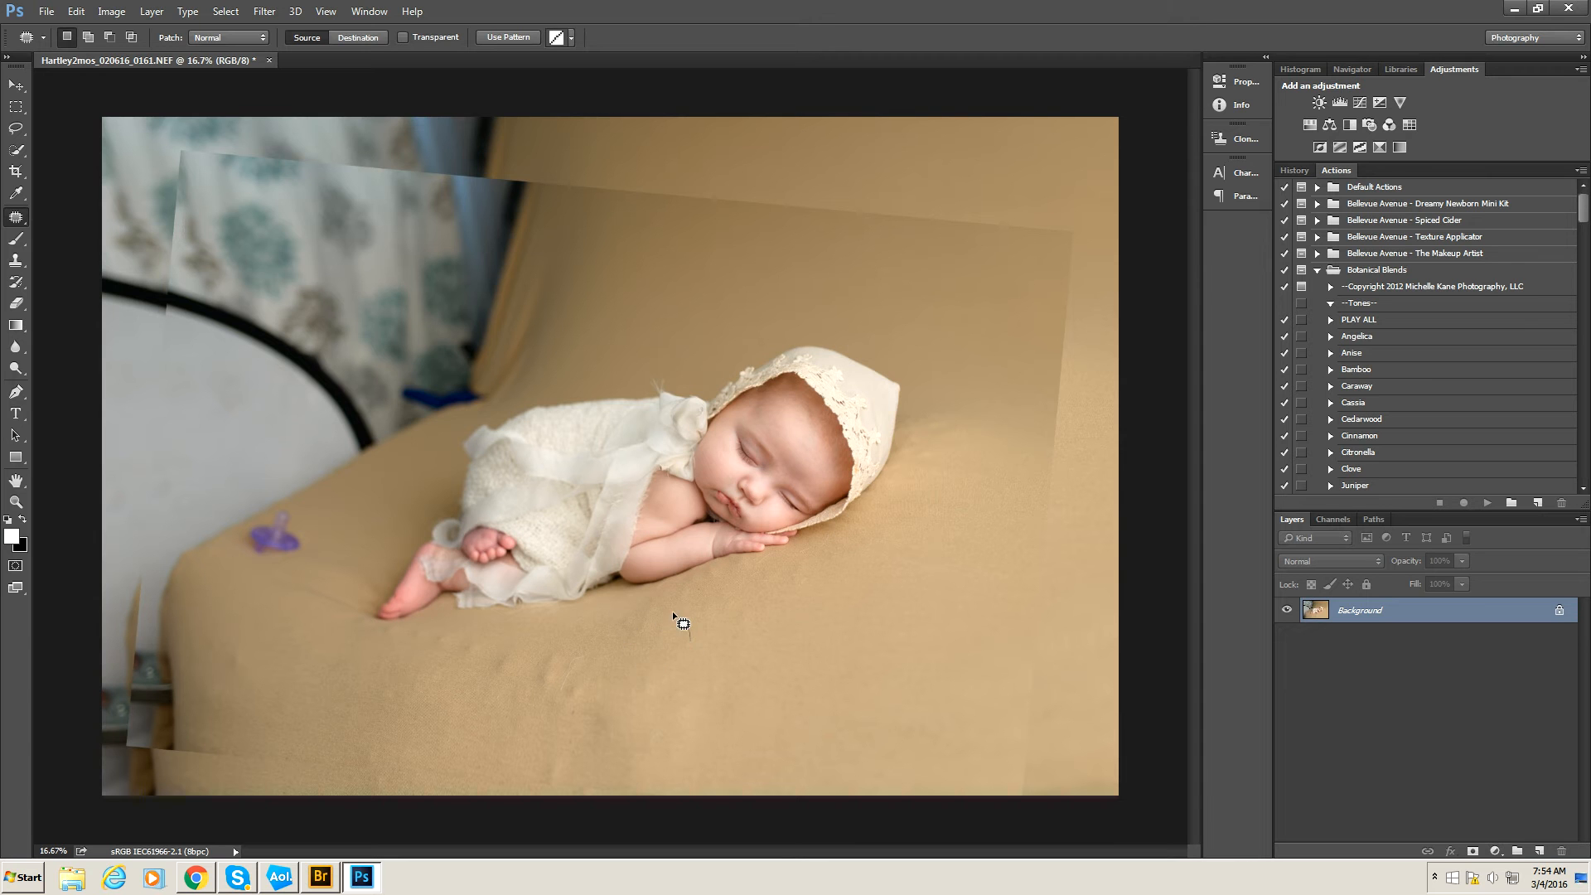
# Patch the wrinkles across the lower middle of the blanket, from below the dress to the photo's bottom edge.
pyautogui.moveTo(628, 653)
pyautogui.mouseDown()
pyautogui.moveTo(655, 616)
pyautogui.moveTo(641, 643)
pyautogui.moveTo(621, 636)
pyautogui.mouseUp()
pyautogui.hotkey('ctrl', 'd')
pyautogui.moveTo(580, 668)
pyautogui.mouseDown()
pyautogui.moveTo(586, 693)
pyautogui.moveTo(733, 686)
pyautogui.mouseUp()
pyautogui.hotkey('ctrl', 'd')
pyautogui.hotkey('ctrl', 'd')
pyautogui.moveTo(500, 663)
pyautogui.mouseDown()
pyautogui.moveTo(496, 645)
pyautogui.moveTo(505, 721)
pyautogui.mouseUp()
pyautogui.hotkey('ctrl', 'd')
pyautogui.moveTo(529, 791); pyautogui.dragTo(633, 742)
pyautogui.hotkey('ctrl', 'd')
pyautogui.moveTo(434, 653)
pyautogui.mouseDown()
pyautogui.moveTo(448, 639)
pyautogui.moveTo(465, 689)
pyautogui.mouseUp()
pyautogui.hotkey('ctrl', 'd')
# Patch the remaining blanket creases around the baby's feet, beneath the hands and below the pacifier.
pyautogui.moveTo(258, 664)
pyautogui.mouseDown()
pyautogui.moveTo(231, 650)
pyautogui.moveTo(231, 609)
pyautogui.mouseUp()
pyautogui.hotkey('ctrl', 'd')
pyautogui.moveTo(356, 639)
pyautogui.mouseDown()
pyautogui.moveTo(461, 657)
pyautogui.moveTo(413, 639)
pyautogui.moveTo(443, 623)
pyautogui.moveTo(535, 687)
pyautogui.mouseUp()
pyautogui.hotkey('ctrl', 'd')
pyautogui.hotkey('ctrl', 'd')
pyautogui.moveTo(340, 628); pyautogui.dragTo(388, 631)
pyautogui.hotkey('ctrl', 'd')
pyautogui.hotkey('ctrl', 'd')
pyautogui.moveTo(643, 607)
pyautogui.mouseDown()
pyautogui.moveTo(604, 633)
pyautogui.moveTo(682, 639)
pyautogui.moveTo(650, 615)
pyautogui.moveTo(624, 637)
pyautogui.moveTo(663, 627)
pyautogui.moveTo(652, 637)
pyautogui.moveTo(646, 618)
pyautogui.mouseUp()
pyautogui.click(806, 638)
pyautogui.moveTo(795, 567); pyautogui.dragTo(810, 579)
pyautogui.click(862, 580)
pyautogui.moveTo(290, 572)
pyautogui.mouseDown()
pyautogui.moveTo(340, 576)
pyautogui.moveTo(280, 572)
pyautogui.moveTo(334, 619)
pyautogui.moveTo(362, 608)
pyautogui.moveTo(322, 581)
pyautogui.moveTo(315, 640)
pyautogui.mouseUp()
# Select a full-height strip of backdrop just right of the baby and stretch it to the photo's right edge to cover the seam.
pyautogui.click(16, 107)
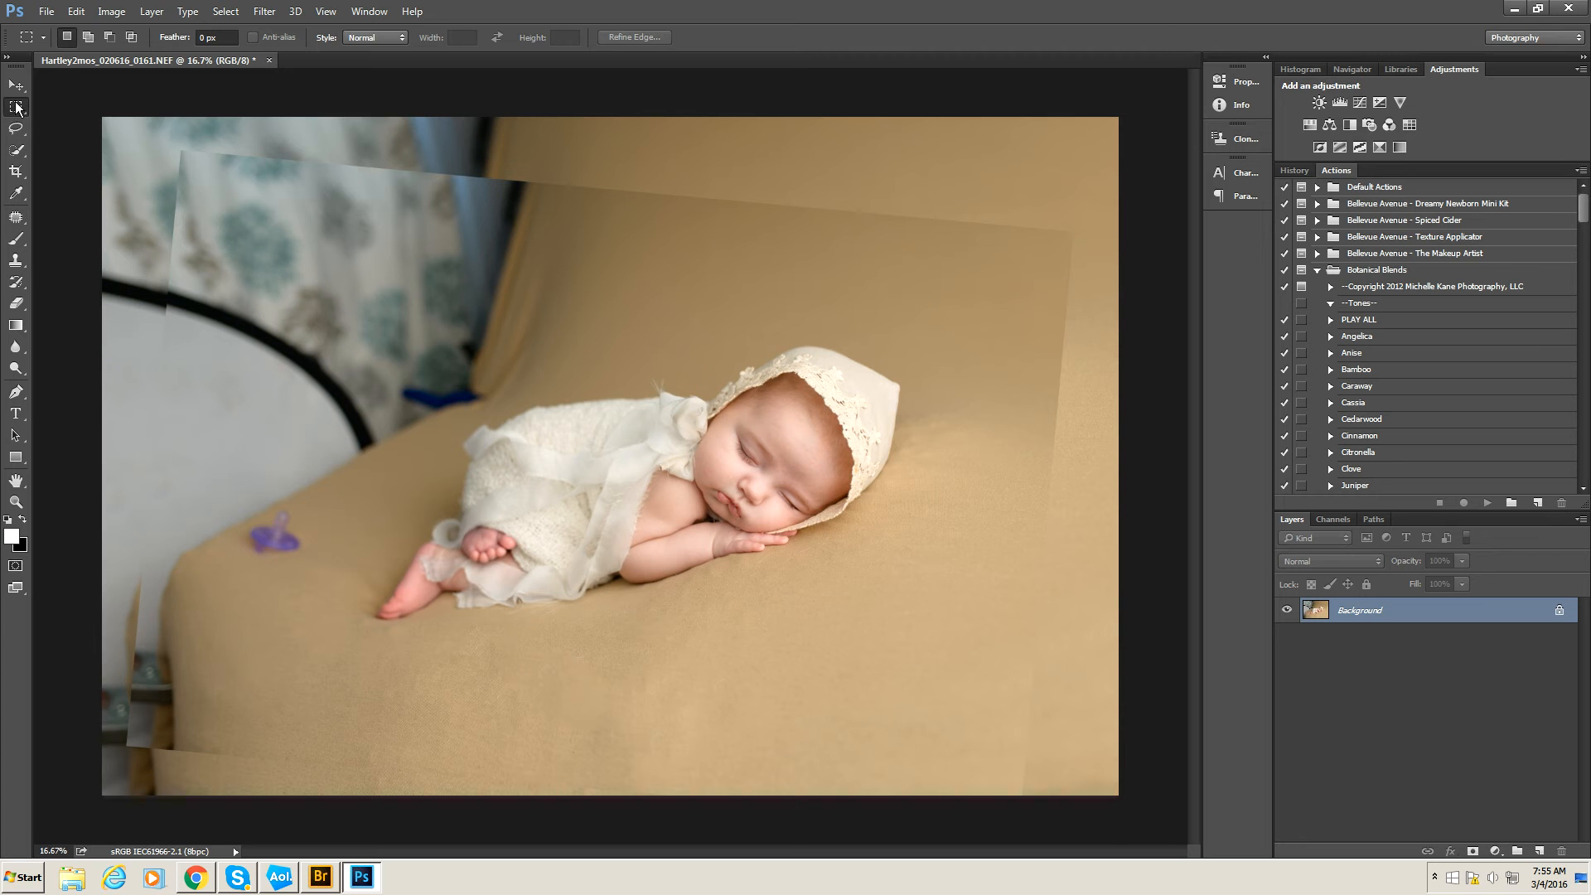
pyautogui.moveTo(936, 106); pyautogui.dragTo(989, 809)
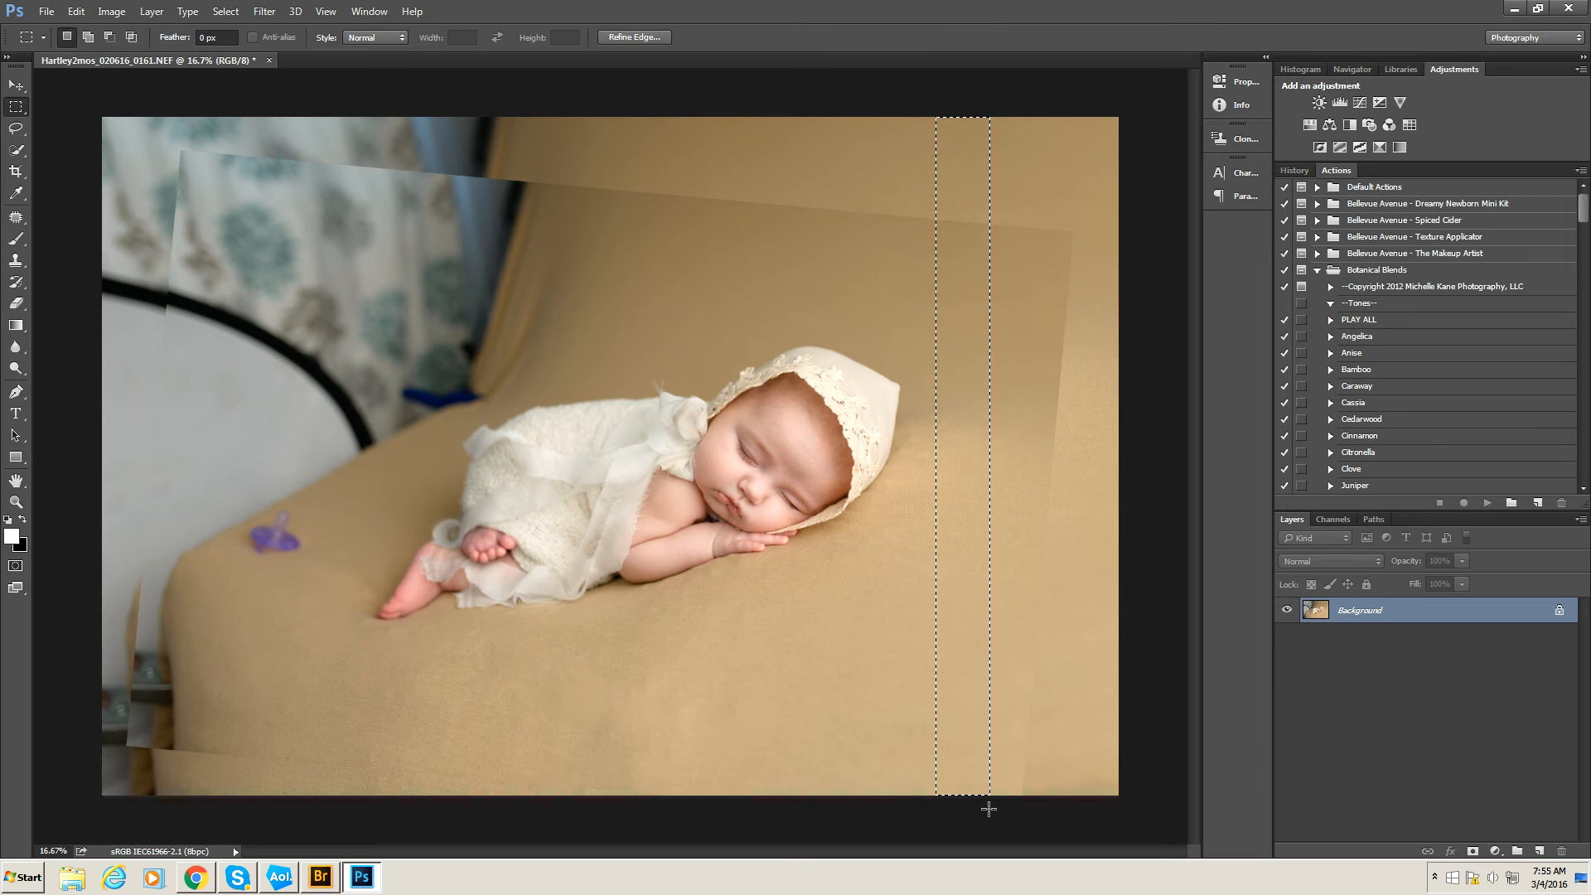
pyautogui.hotkey('ctrl', 't')
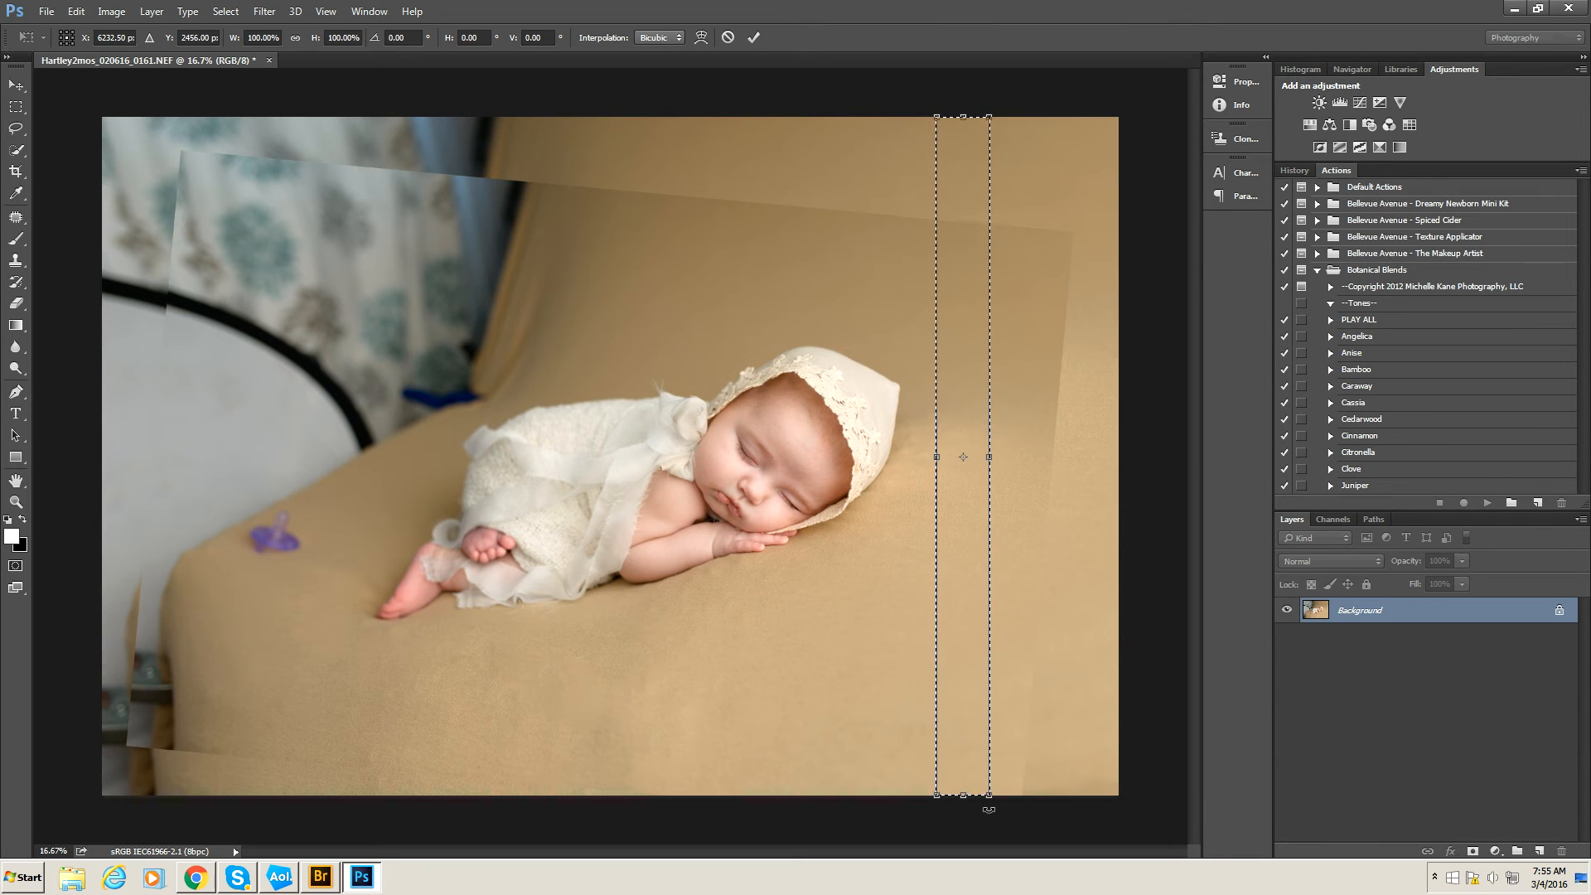
pyautogui.moveTo(981, 458); pyautogui.dragTo(1127, 457)
pyautogui.moveTo(946, 457); pyautogui.dragTo(934, 457)
pyautogui.press('Return')
pyautogui.hotkey('ctrl', 'd')
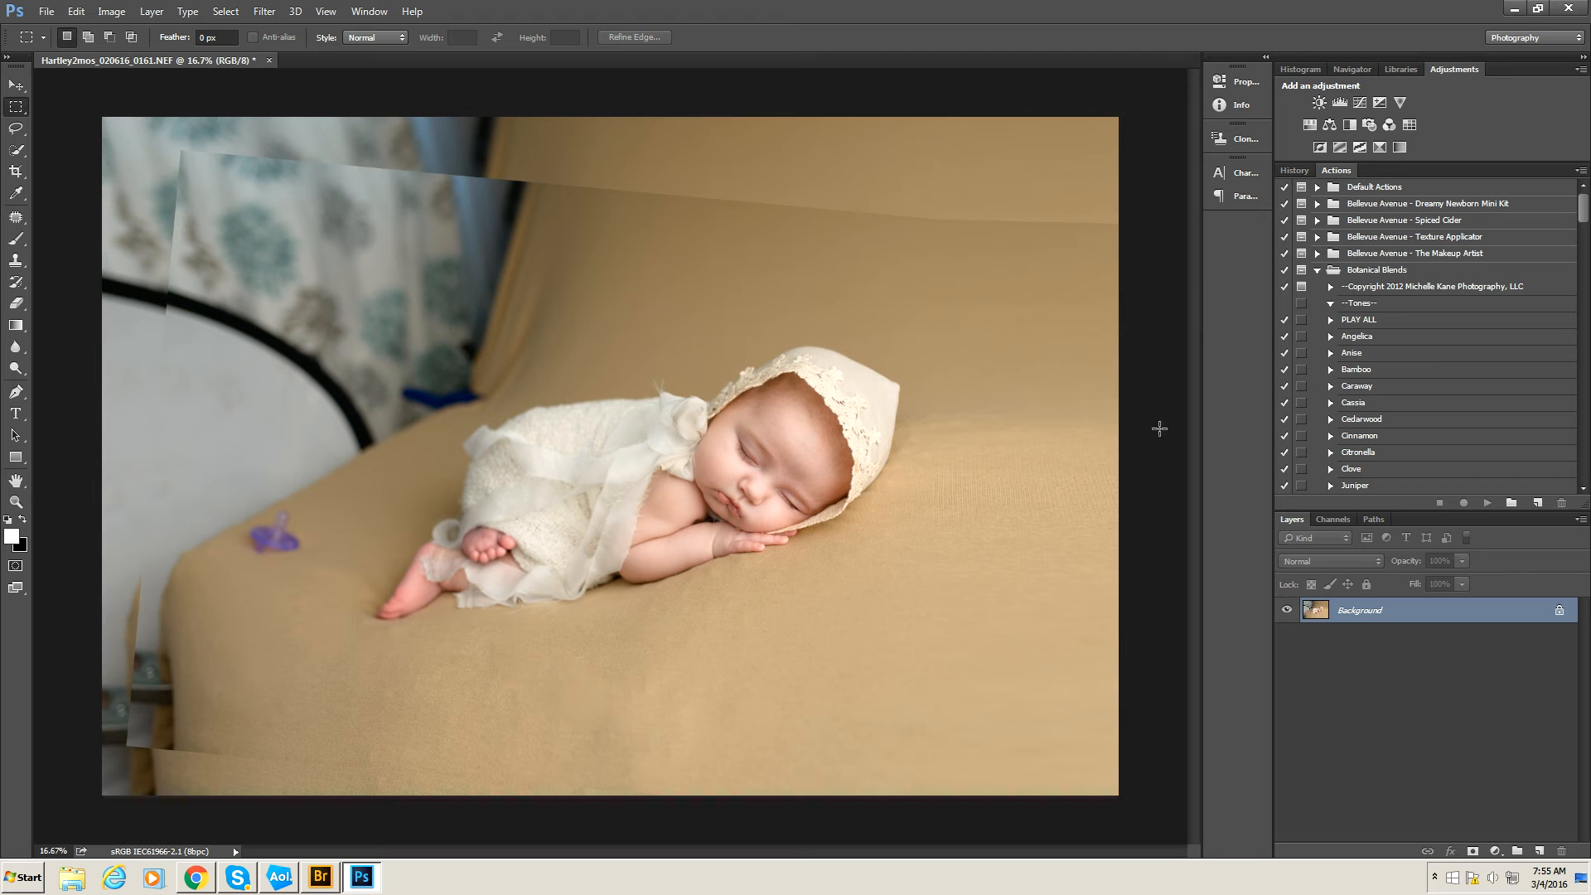
# Select a horizontal strip of backdrop just above the baby's bonnet, extending to the photo's right edge.
pyautogui.moveTo(66, 245); pyautogui.dragTo(1067, 310)
pyautogui.click(1070, 310)
pyautogui.moveTo(1127, 258); pyautogui.dragTo(1143, 336)
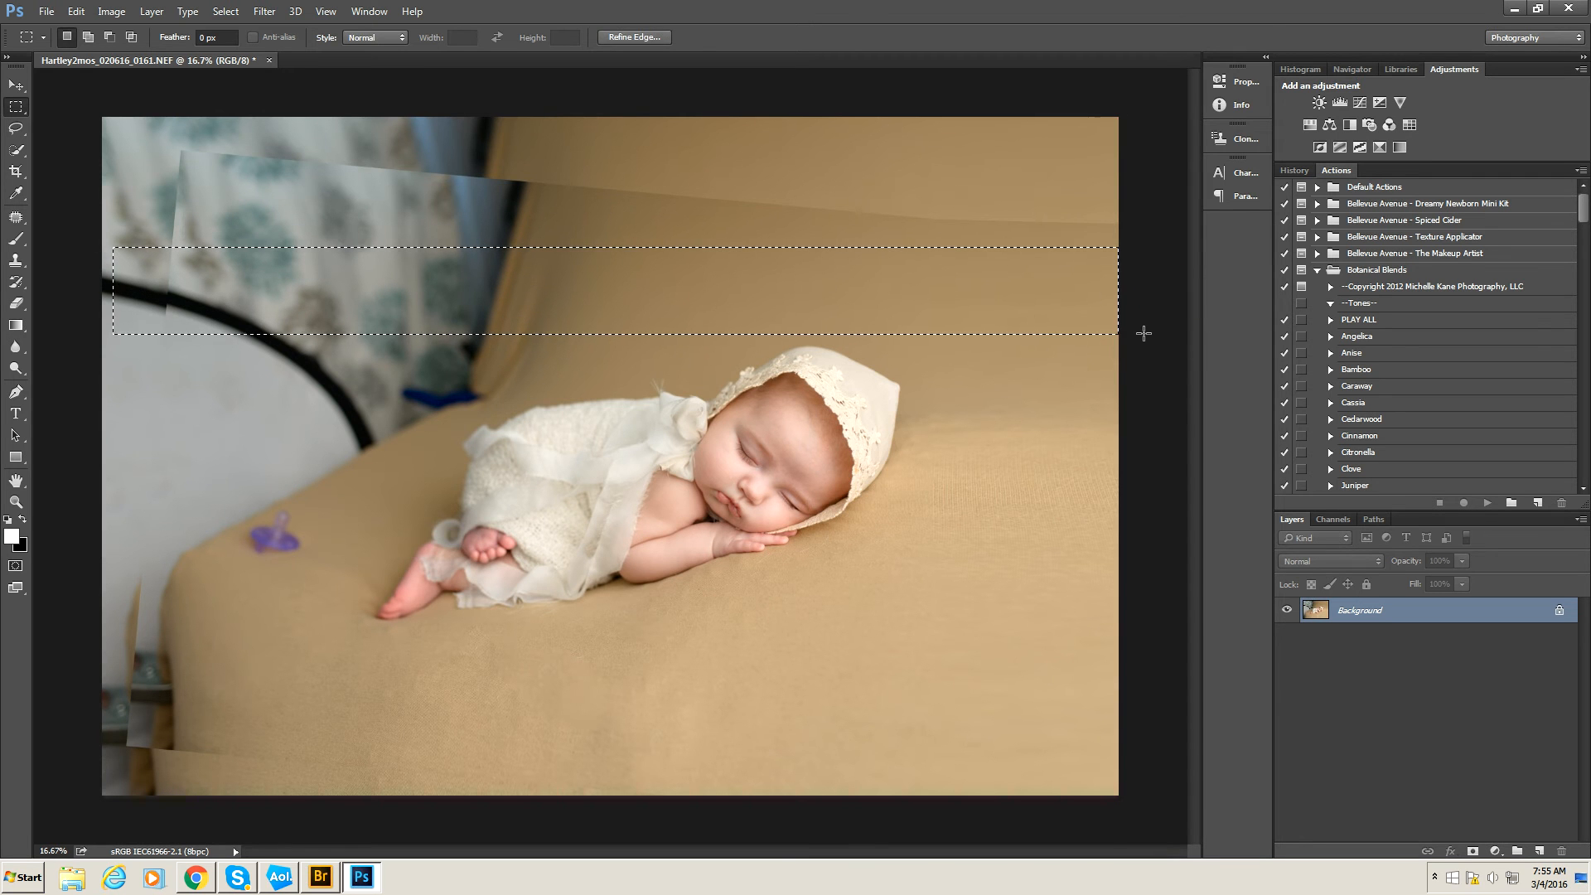
pyautogui.hotkey('ctrl', 't')
pyautogui.moveTo(615, 249); pyautogui.dragTo(615, 163)
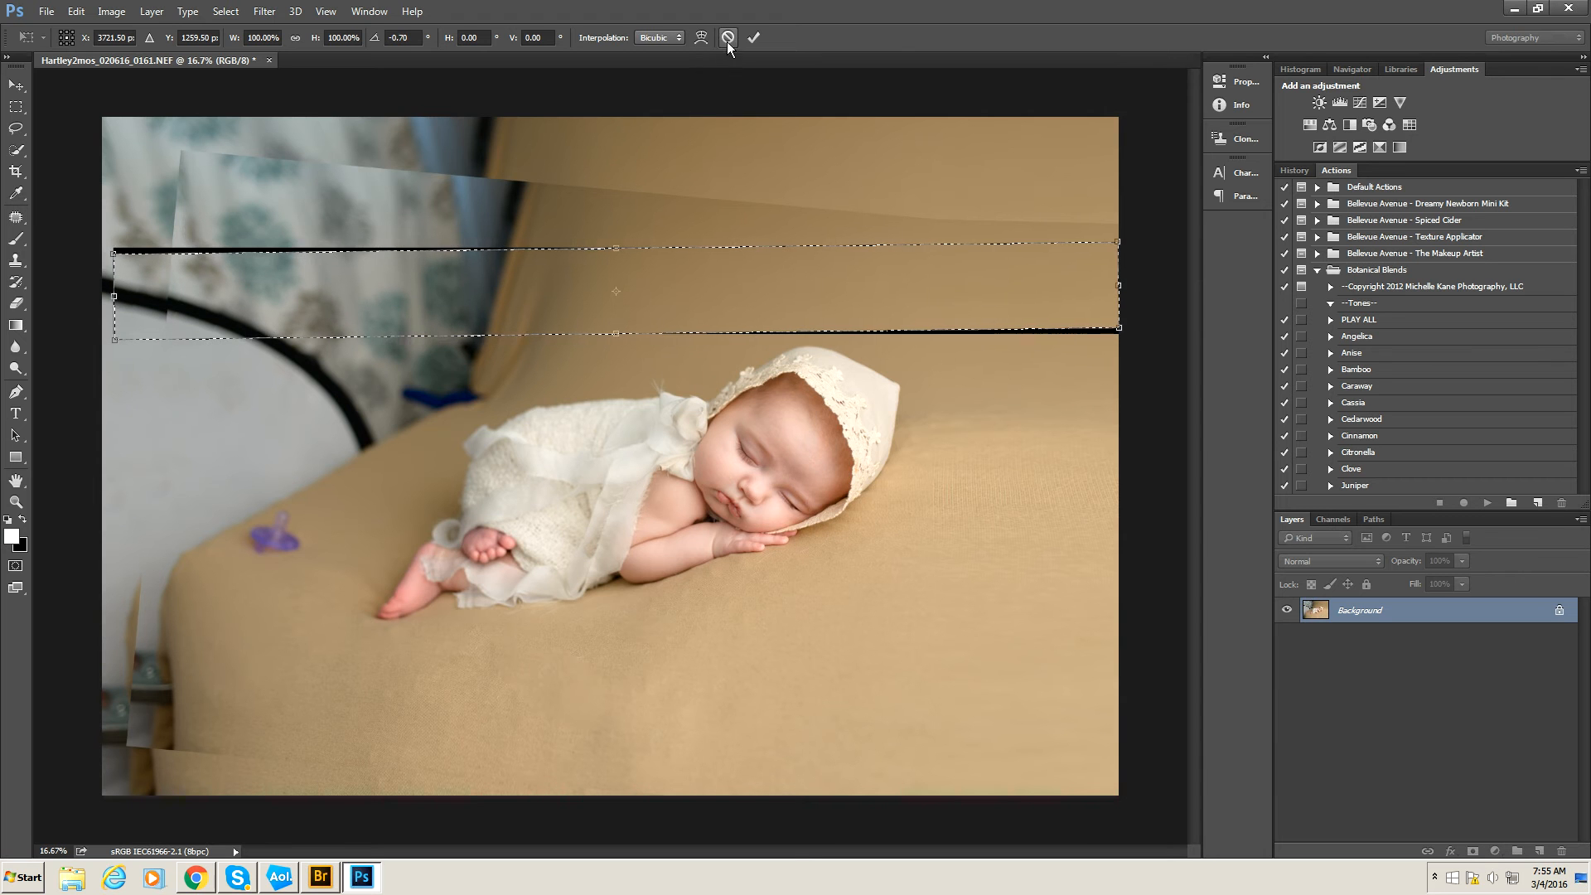
pyautogui.click(729, 37)
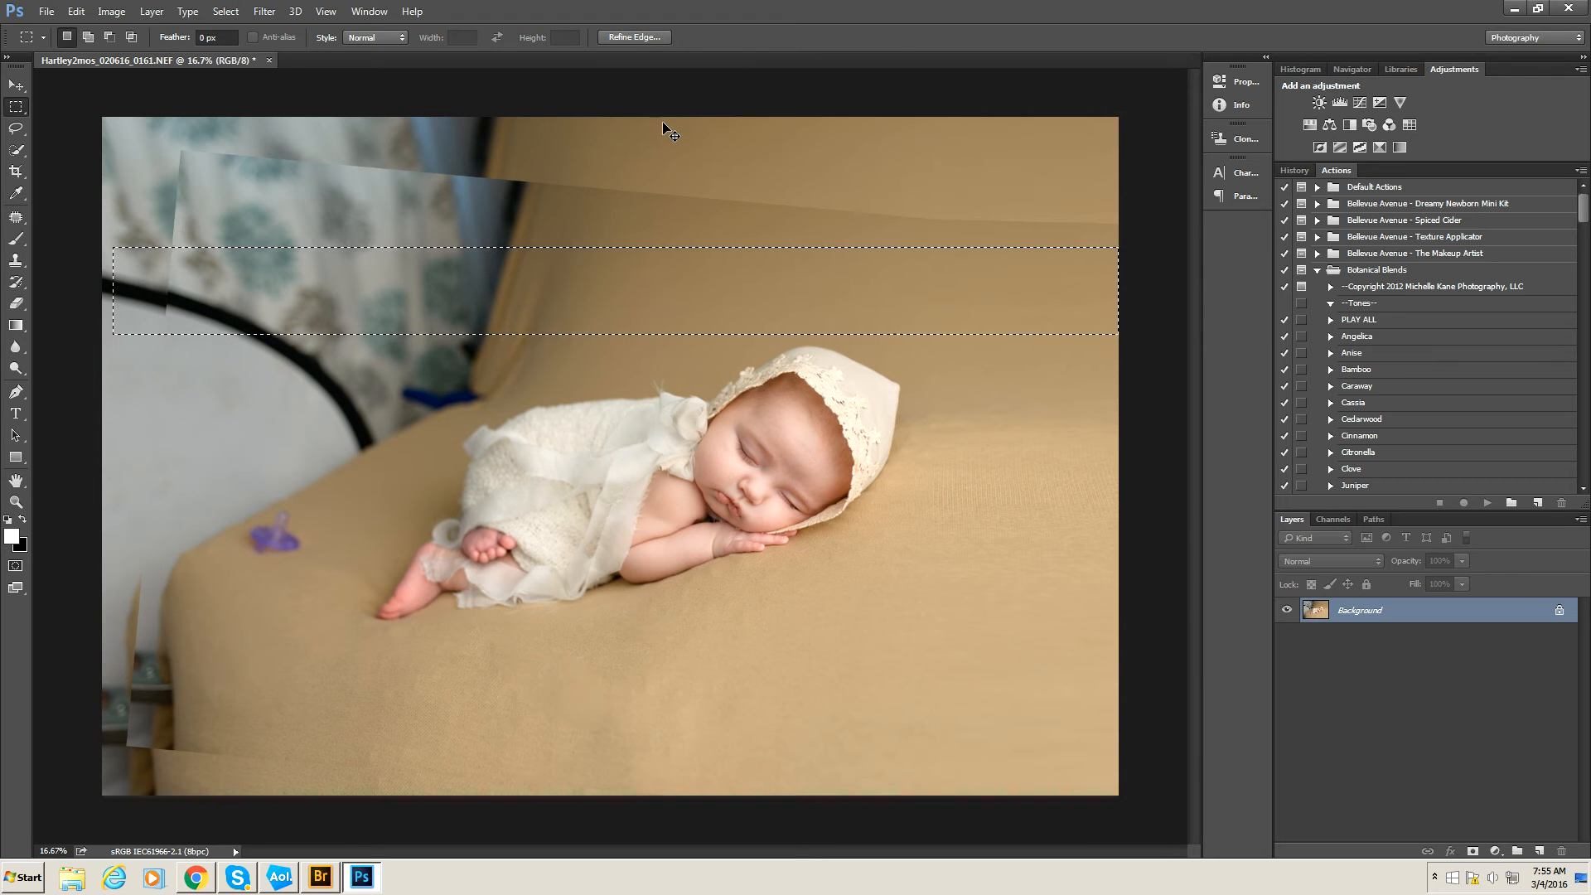
# Stretch the selected strip above the bonnet to the photo's top edge to cover the slanted seam, and deselect it.
pyautogui.hotkey('ctrl', 't')
pyautogui.moveTo(614, 247); pyautogui.dragTo(634, 97)
pyautogui.press('Return')
pyautogui.hotkey('ctrl', 'd')
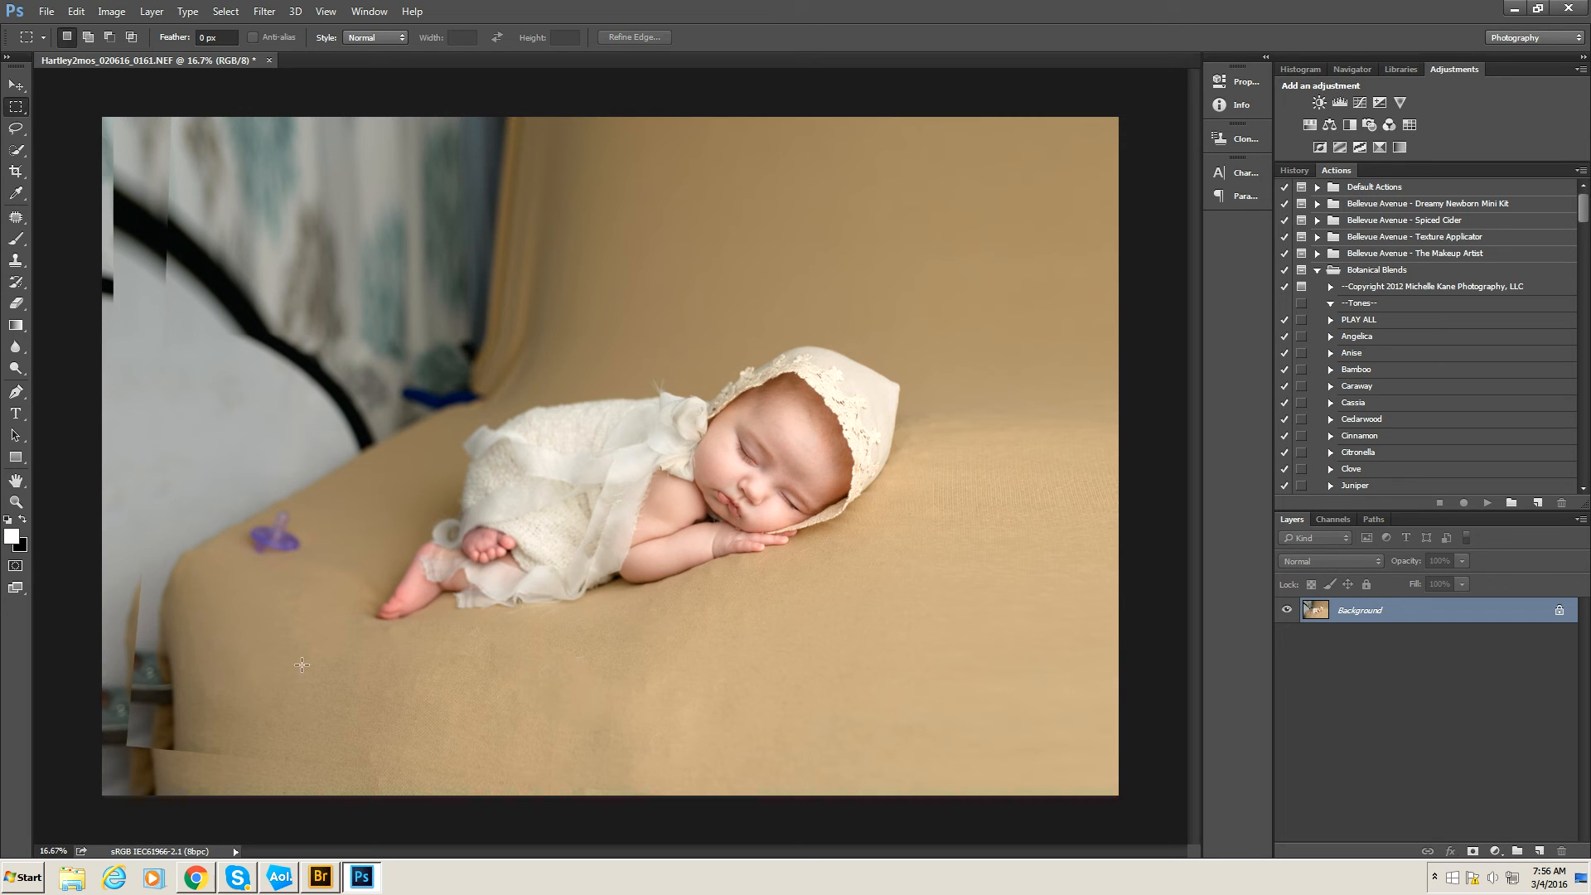
# Select a full-width strip of blanket below the baby and stretch it level to the bottom edge at about 407% height.
pyautogui.moveTo(72, 639); pyautogui.dragTo(1133, 677)
pyautogui.hotkey('ctrl', 't')
pyautogui.moveTo(662, 685); pyautogui.dragTo(631, 779)
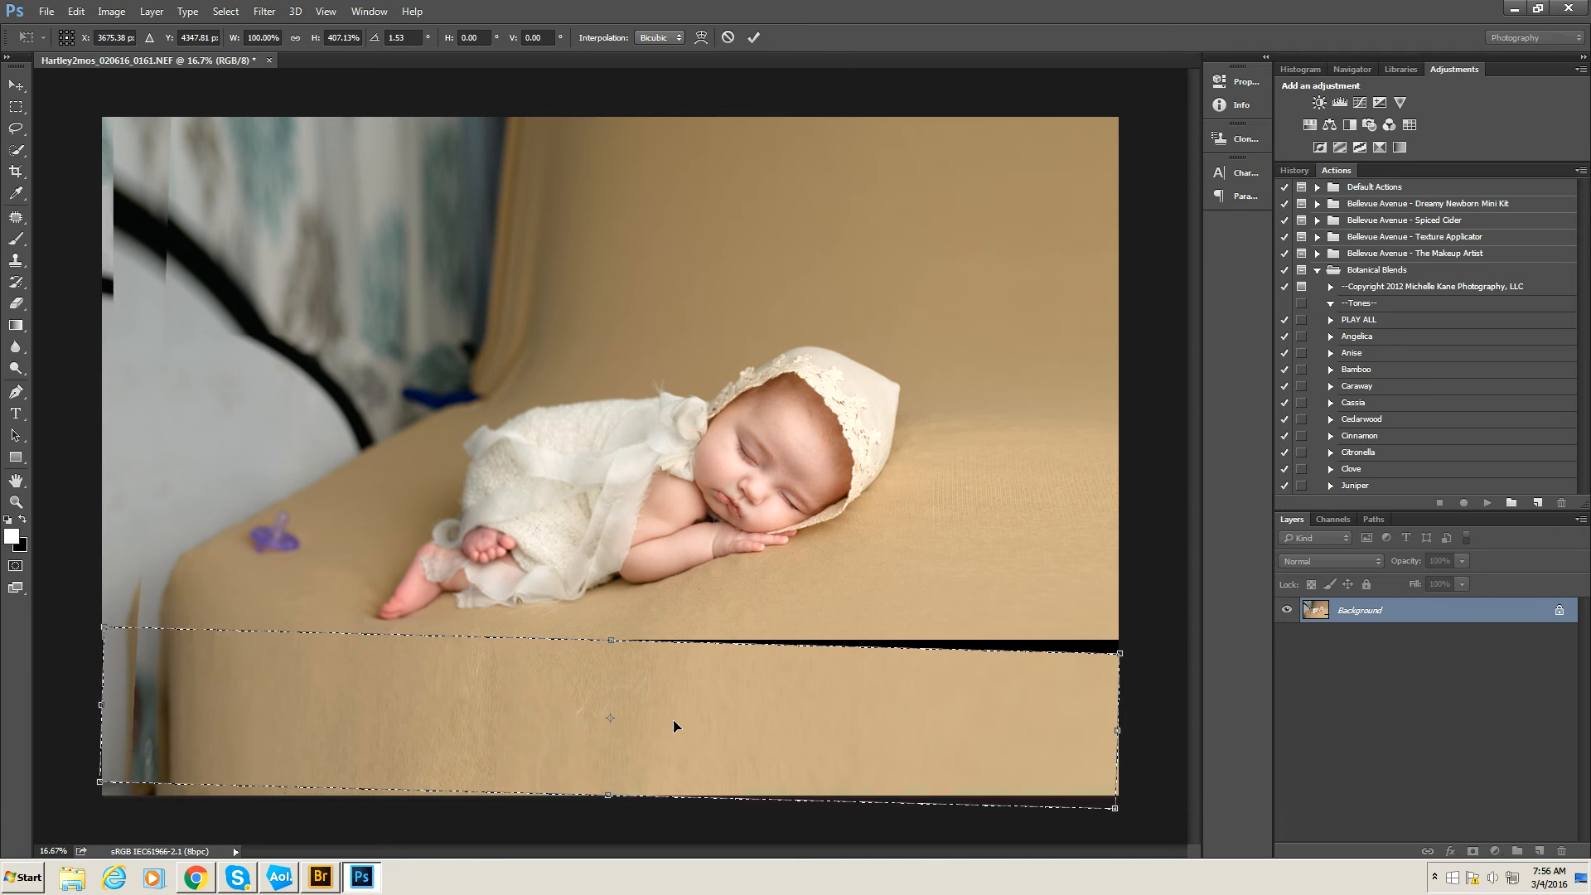
pyautogui.moveTo(1151, 635); pyautogui.dragTo(1141, 621)
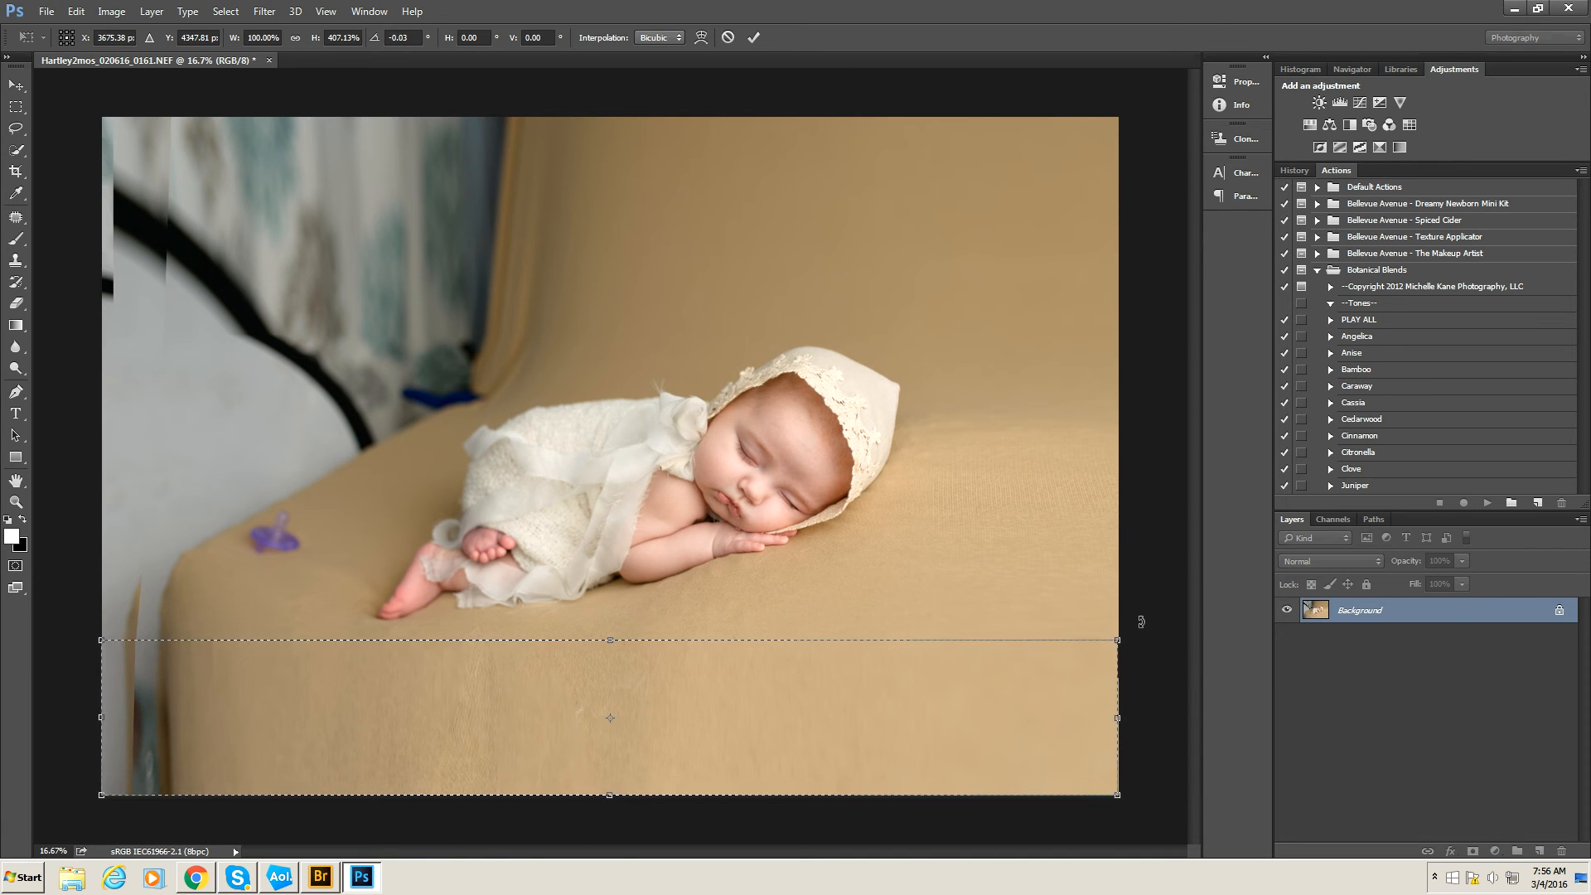
pyautogui.press('Return')
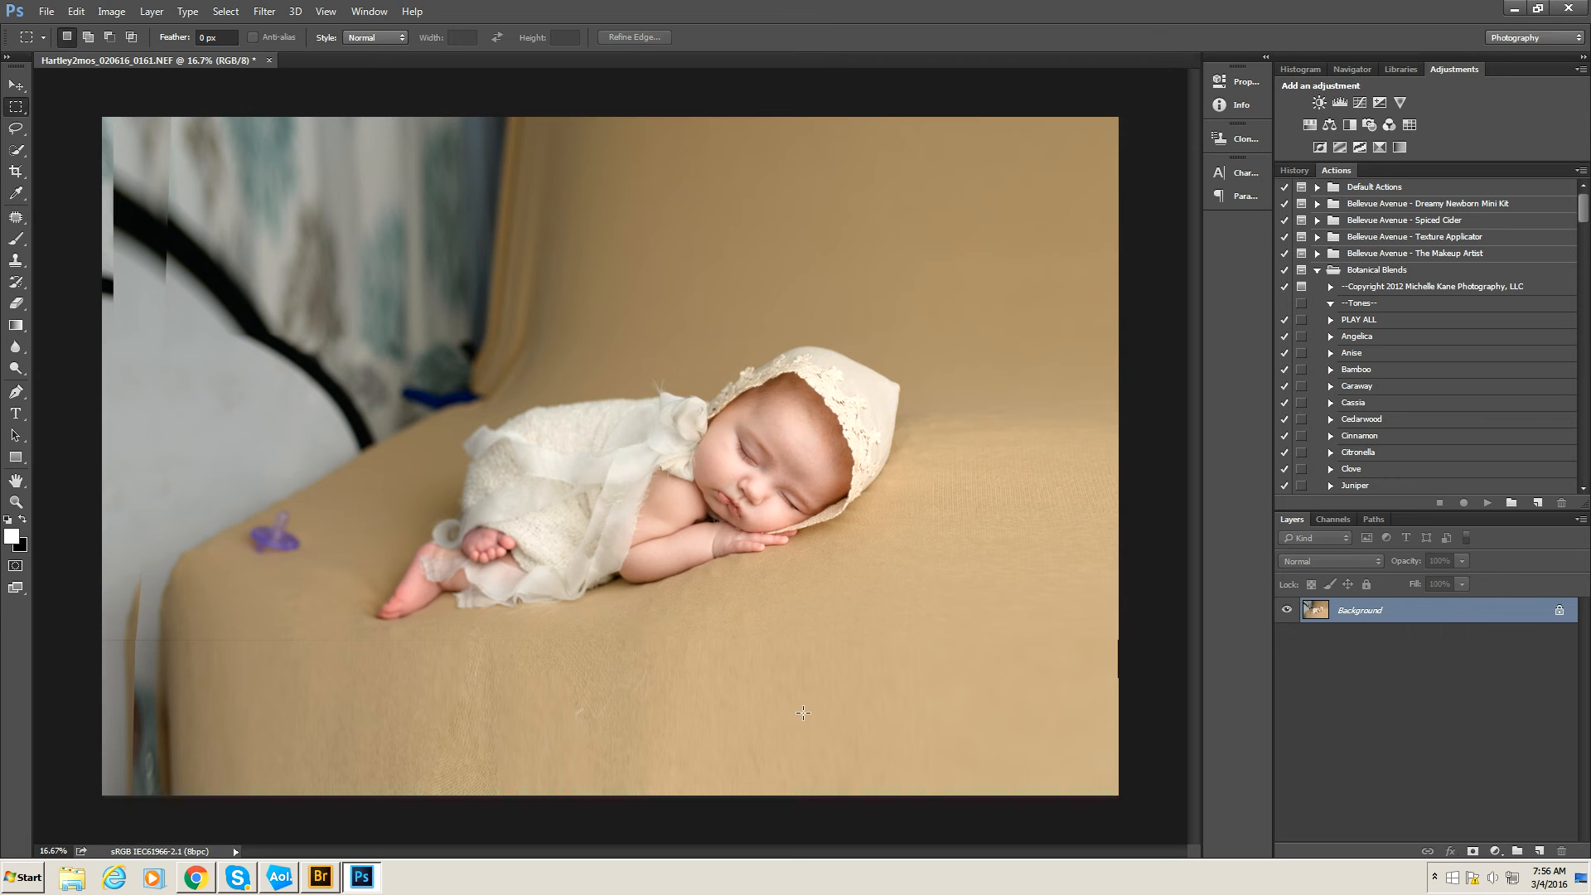
# Duplicate the background layer and paint sampled tan over the middle band of clutter left of the baby at 100% brush opacity.
pyautogui.hotkey('ctrl', 'j')
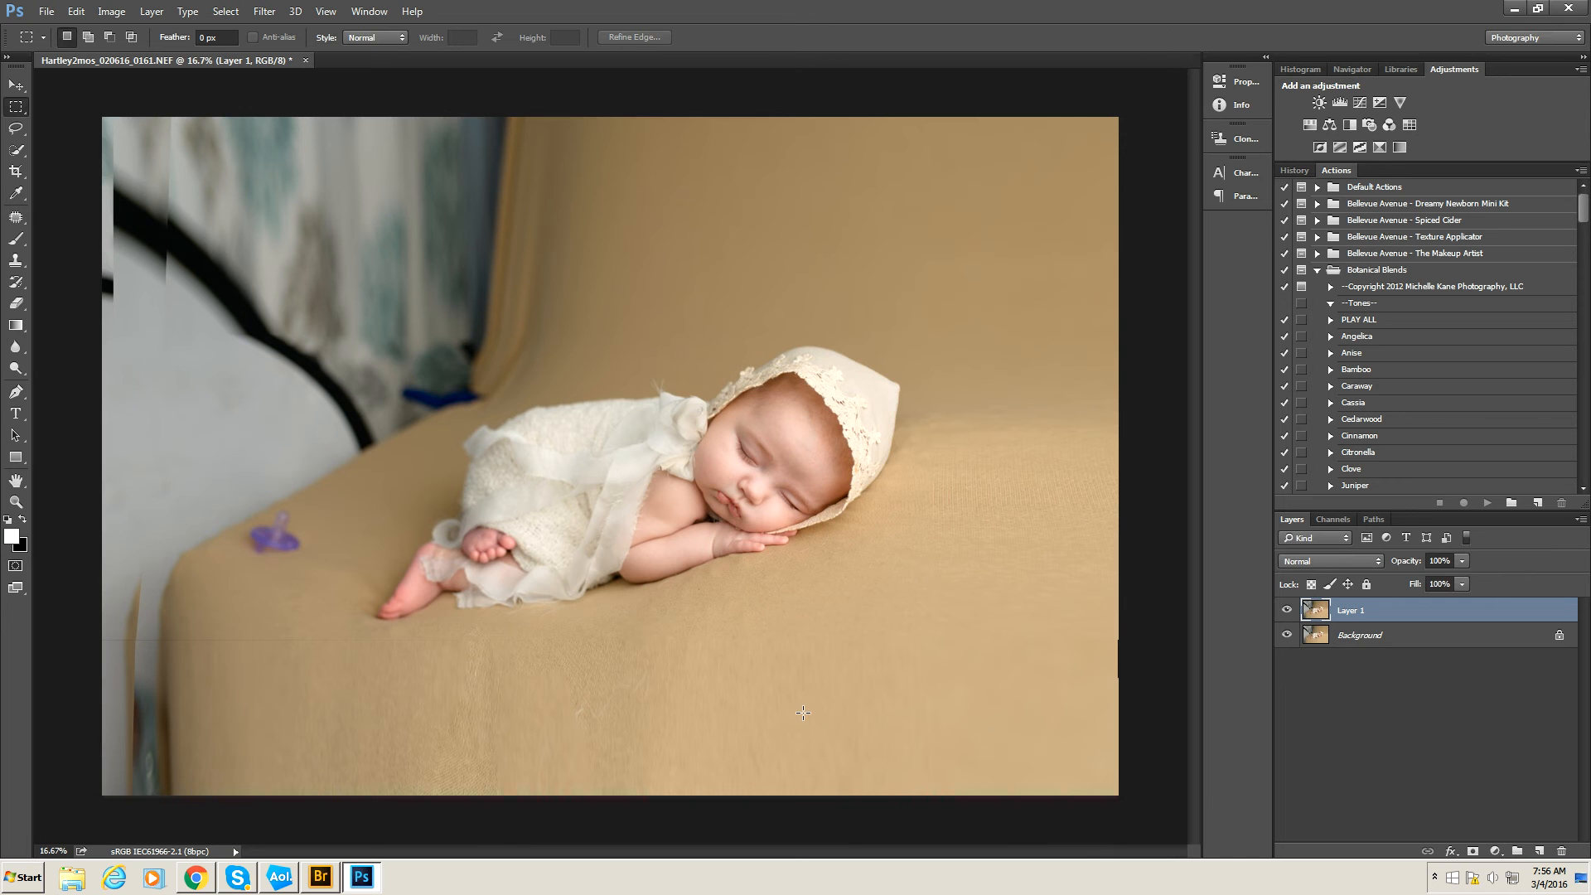
pyautogui.click(15, 239)
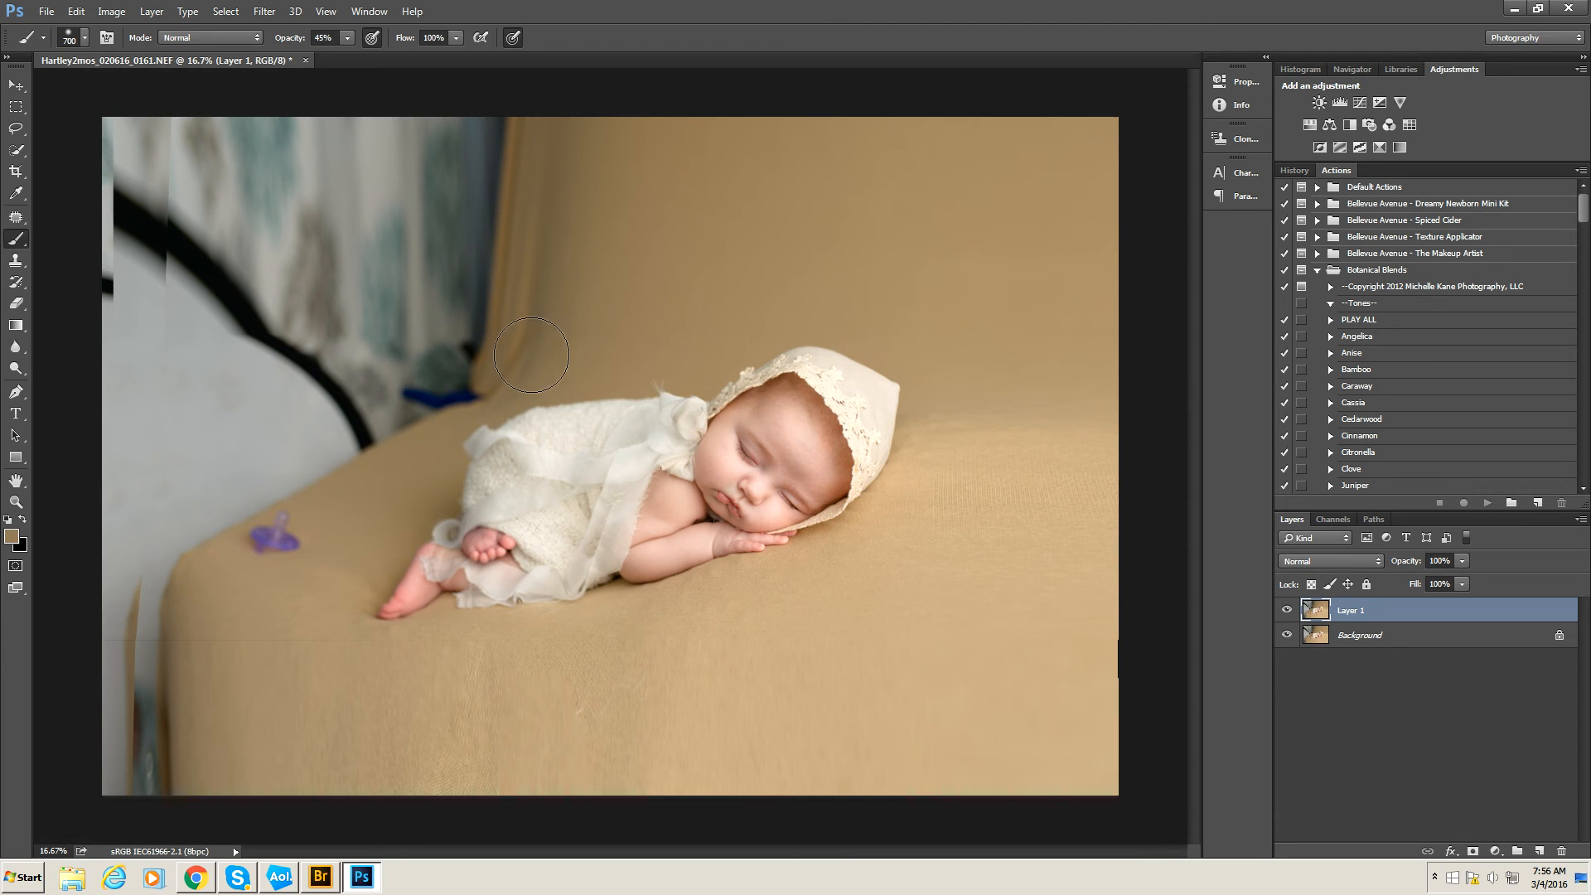
pyautogui.moveTo(516, 355); pyautogui.dragTo(383, 358)
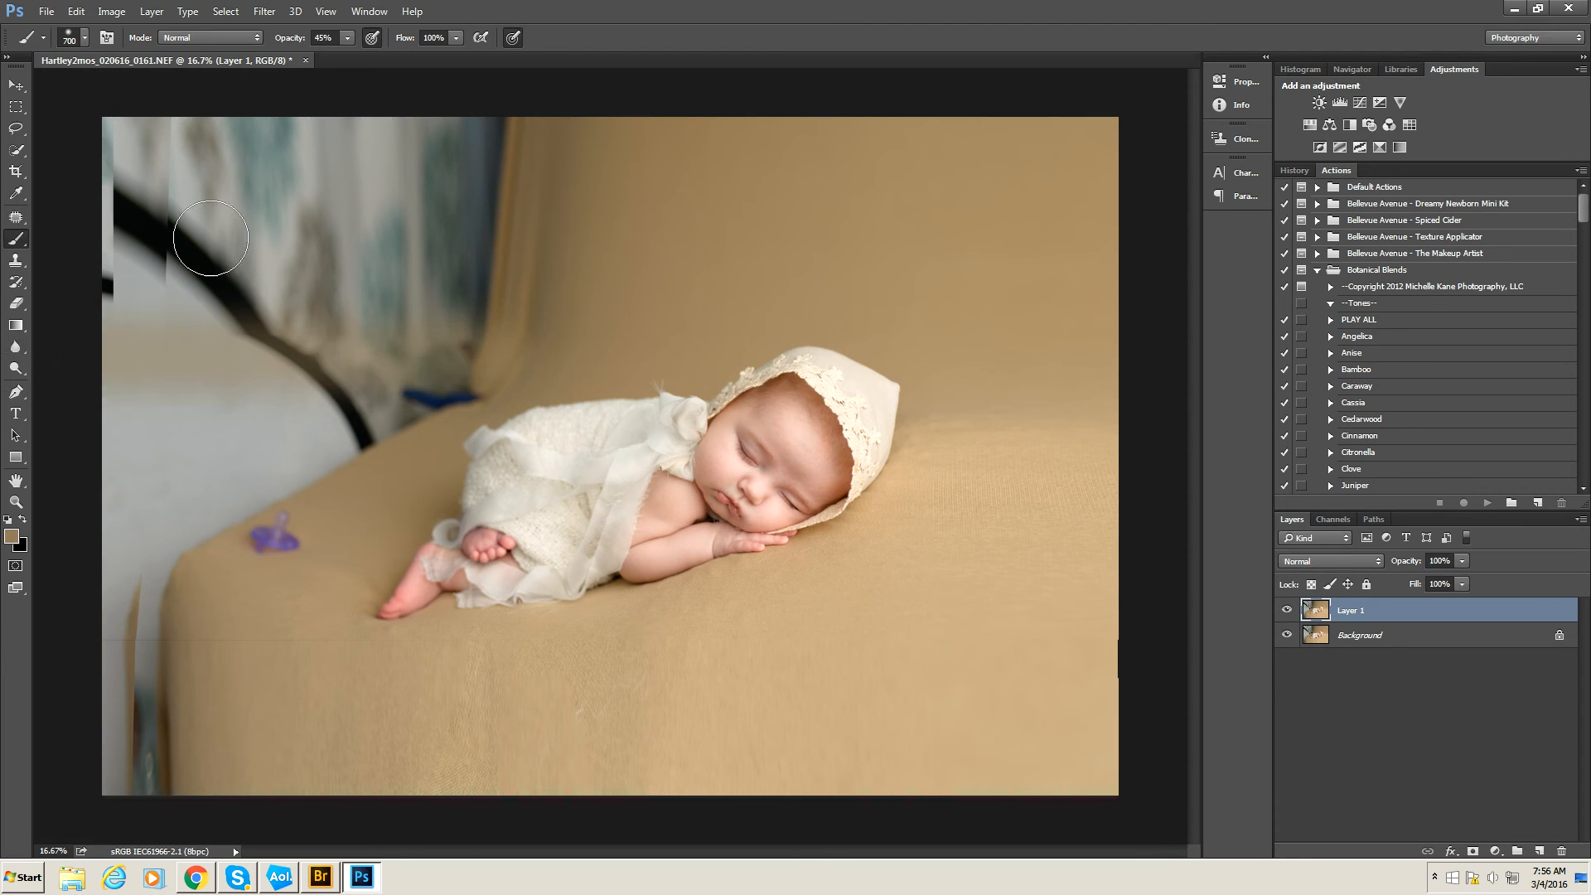
pyautogui.moveTo(287, 43); pyautogui.dragTo(333, 43)
pyautogui.moveTo(487, 355); pyautogui.dragTo(74, 368)
pyautogui.moveTo(477, 383)
pyautogui.mouseDown()
pyautogui.moveTo(142, 373)
pyautogui.moveTo(7, 392)
pyautogui.mouseUp()
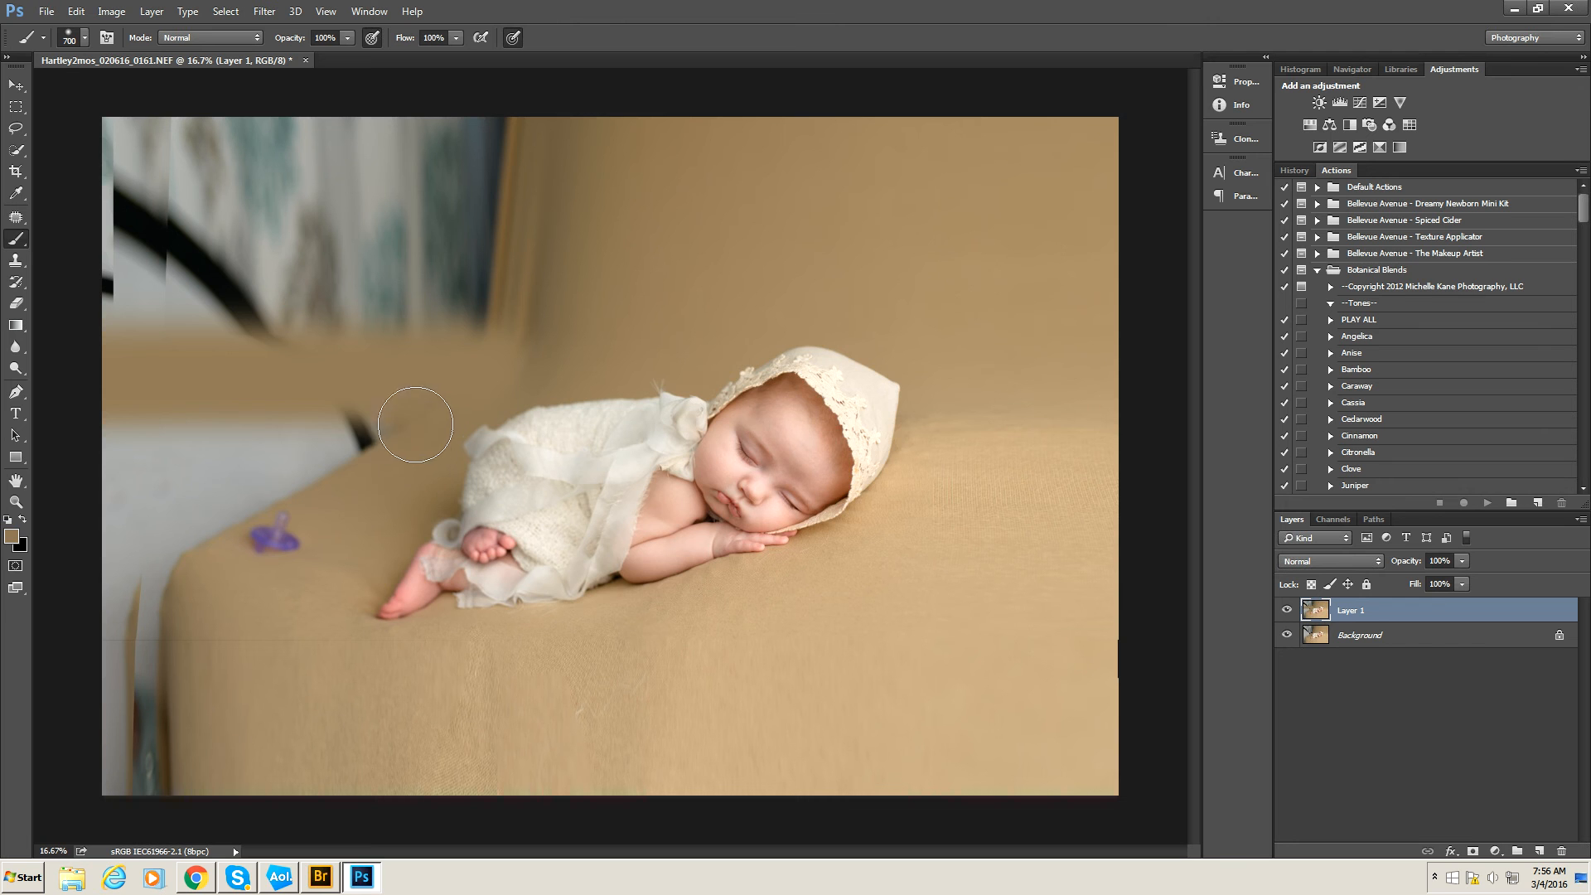
pyautogui.moveTo(420, 425); pyautogui.dragTo(70, 437)
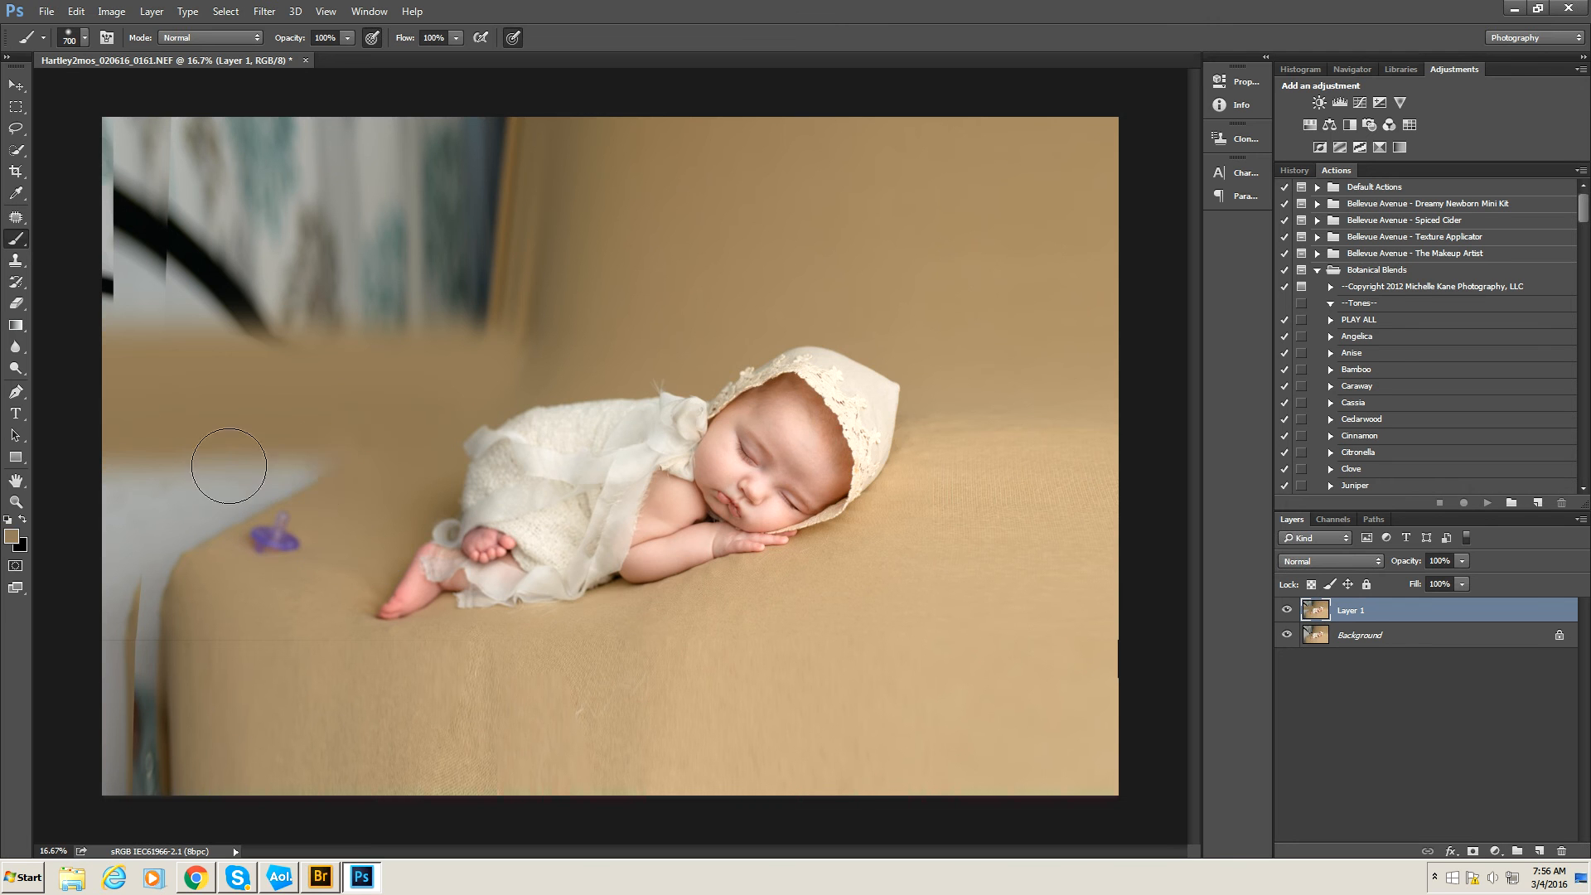
pyautogui.moveTo(340, 451); pyautogui.dragTo(213, 462)
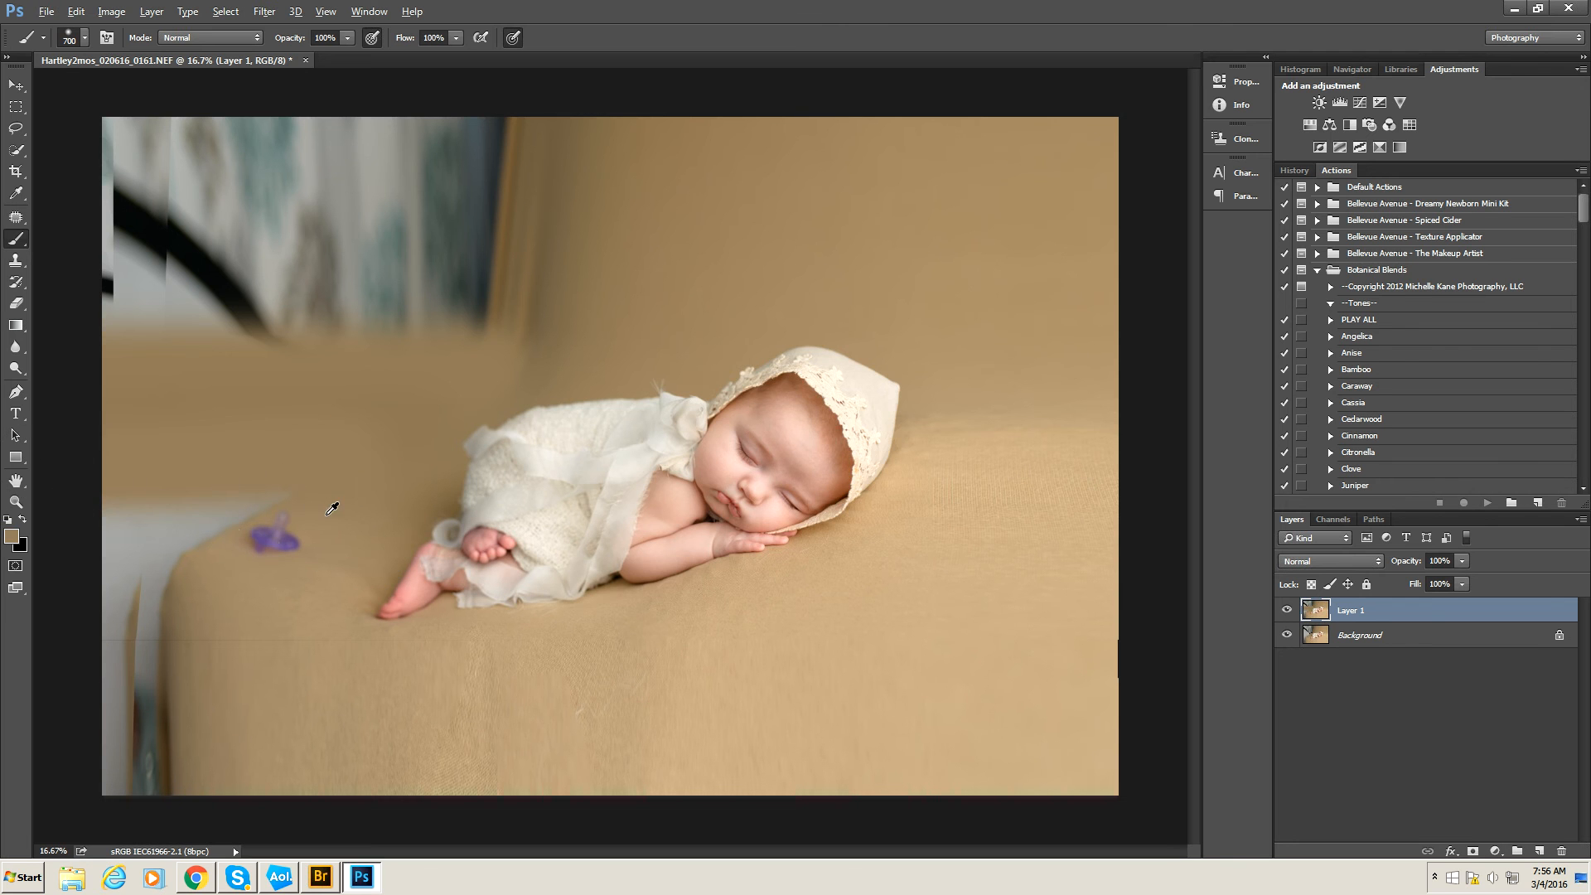
# Paint sampled blanket colour over the purple pacifier and the exposed white area beside the blanket's left edge.
pyautogui.moveTo(327, 515); pyautogui.dragTo(141, 521)
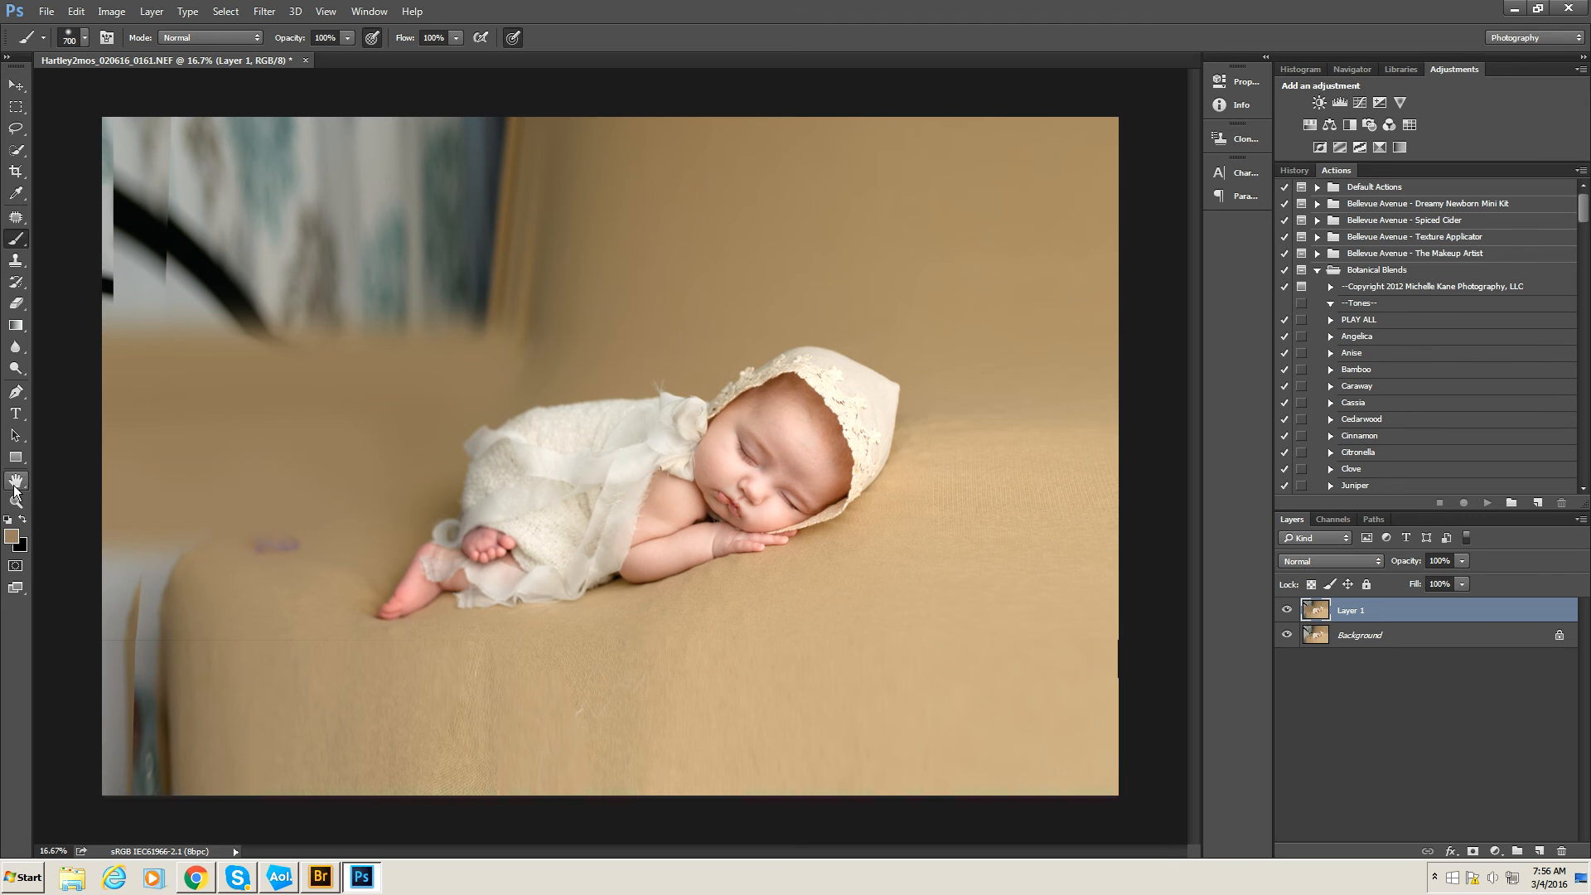
pyautogui.keyDown('alt'); pyautogui.click(373, 533); pyautogui.keyUp('alt')
pyautogui.moveTo(340, 539)
pyautogui.mouseDown()
pyautogui.moveTo(256, 533)
pyautogui.moveTo(145, 590)
pyautogui.mouseUp()
# Paint sampled blanket tan over the remaining clutter strip in the photo's lower-left corner.
pyautogui.keyDown('alt'); pyautogui.click(170, 667); pyautogui.keyUp('alt')
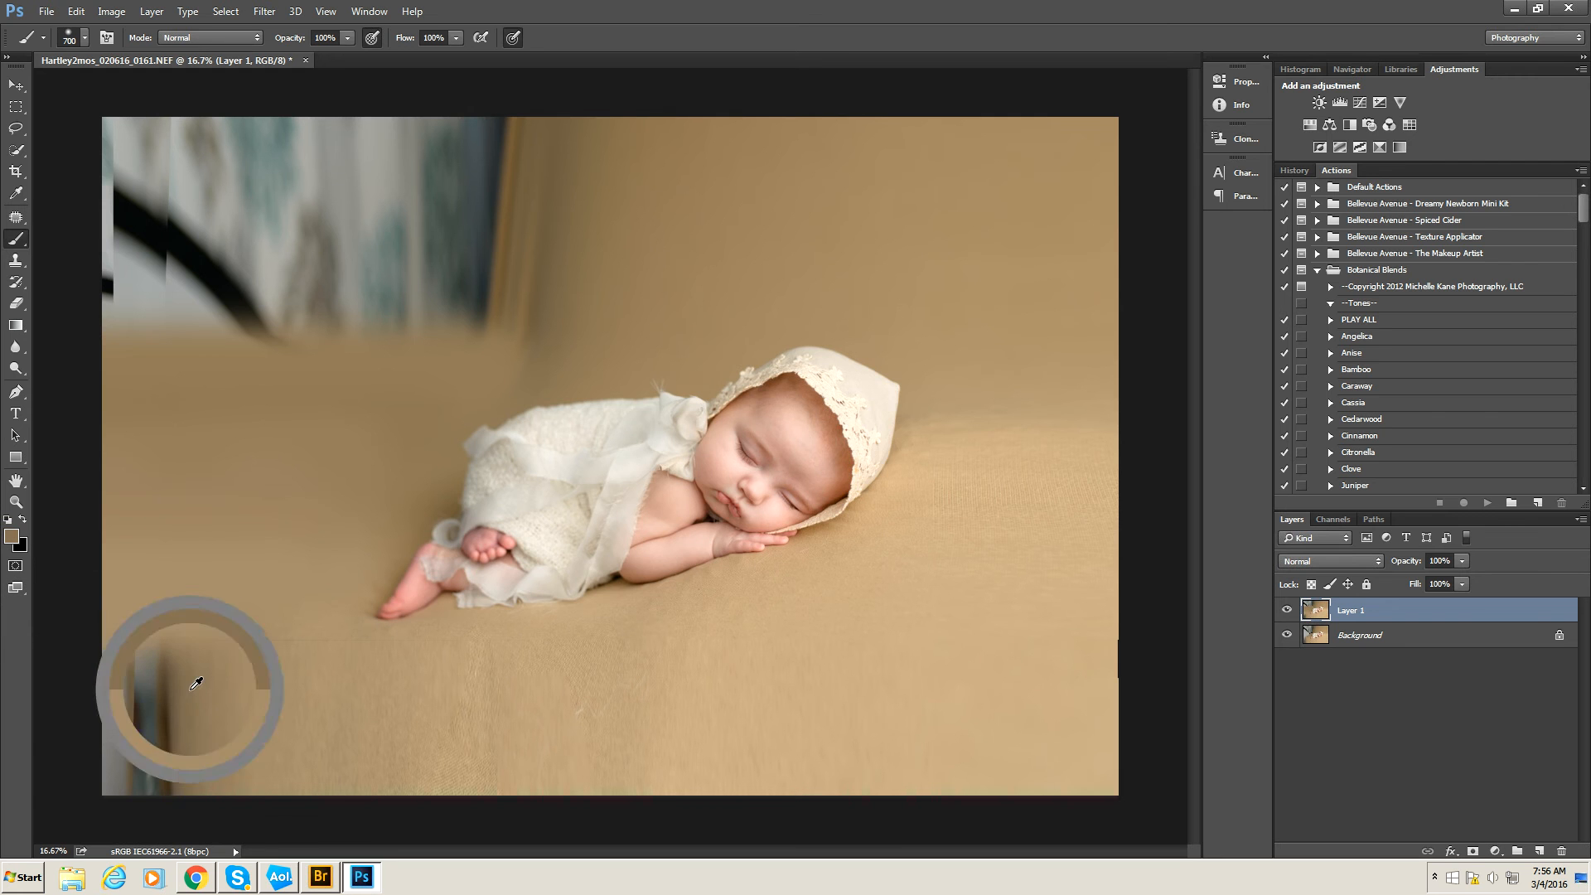
pyautogui.moveTo(178, 663); pyautogui.dragTo(58, 664)
pyautogui.keyDown('alt'); pyautogui.click(219, 726); pyautogui.keyUp('alt')
pyautogui.moveTo(53, 728)
pyautogui.mouseDown()
pyautogui.moveTo(266, 728)
pyautogui.moveTo(124, 733)
pyautogui.moveTo(224, 782)
pyautogui.moveTo(92, 774)
pyautogui.moveTo(178, 770)
pyautogui.moveTo(284, 700)
pyautogui.moveTo(256, 682)
pyautogui.moveTo(117, 675)
pyautogui.moveTo(201, 642)
pyautogui.moveTo(91, 670)
pyautogui.moveTo(169, 649)
pyautogui.mouseUp()
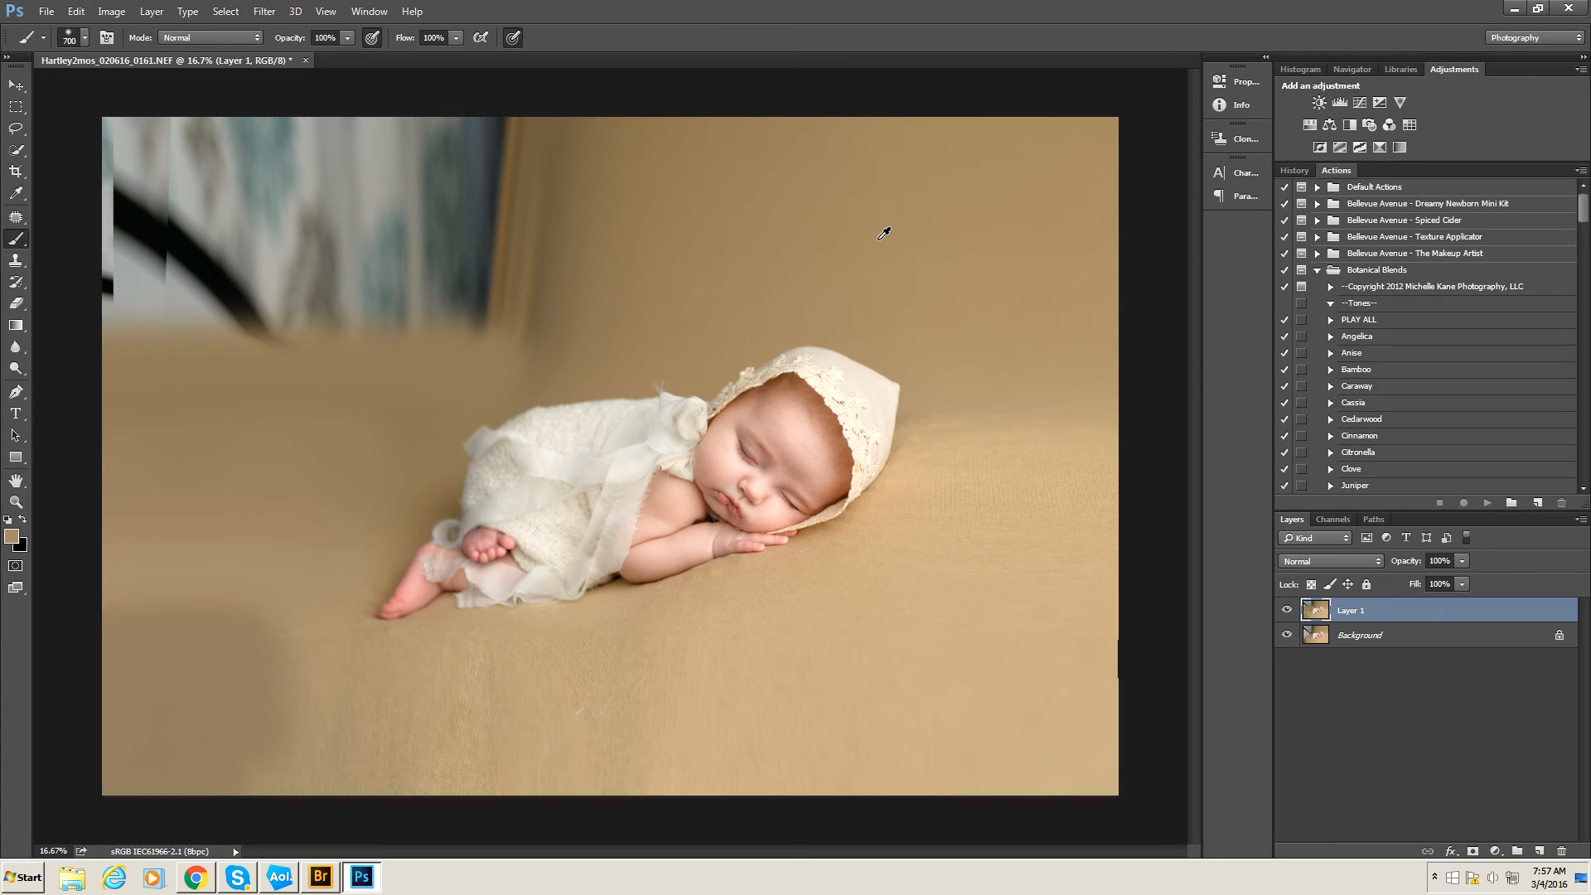
# Enlarge the brush to 1400 and paint sampled backdrop tan over the curtain and dark arc in the photo's upper-left area.
pyautogui.press(']')
pyautogui.press(']')
pyautogui.press(']')
pyautogui.press(']')
pyautogui.press(']')
pyautogui.press(']')
pyautogui.press(']')
pyautogui.moveTo(594, 171)
pyautogui.mouseDown()
pyautogui.moveTo(216, 191)
pyautogui.moveTo(419, 207)
pyautogui.moveTo(487, 274)
pyautogui.moveTo(1, 288)
pyautogui.moveTo(444, 302)
pyautogui.moveTo(110, 329)
pyautogui.mouseUp()
pyautogui.moveTo(172, 231)
pyautogui.mouseDown()
pyautogui.moveTo(12, 230)
pyautogui.moveTo(167, 200)
pyautogui.moveTo(229, 146)
pyautogui.moveTo(96, 148)
pyautogui.moveTo(349, 141)
pyautogui.moveTo(26, 152)
pyautogui.mouseUp()
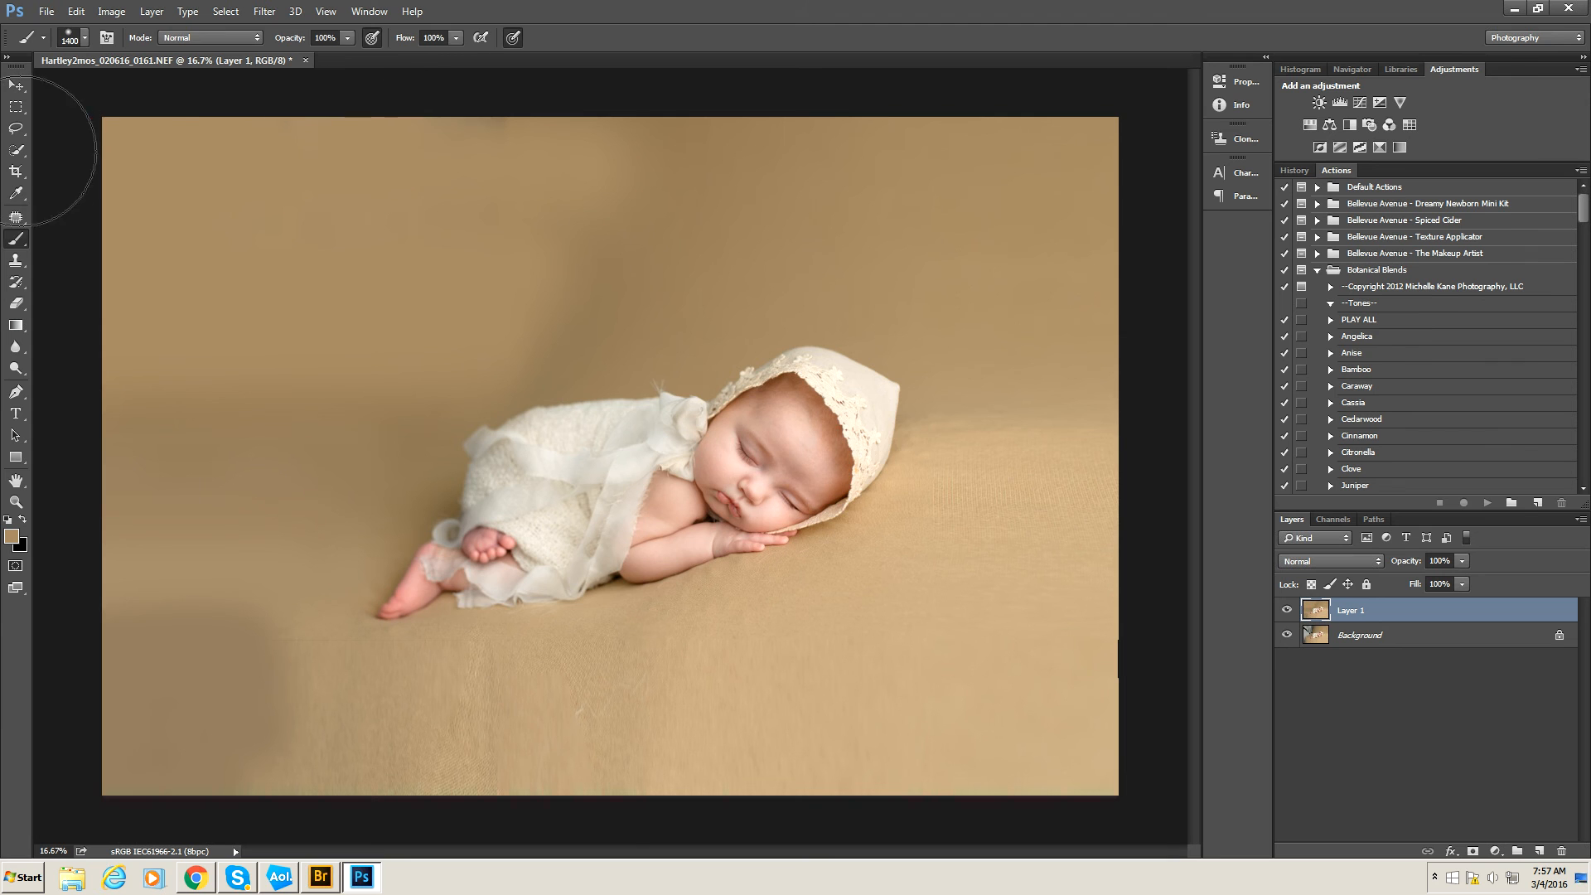
# Lower the brush opacity to 46% and blend the uneven painted patches above and left of the baby and in the lower-left corner.
pyautogui.press('w')
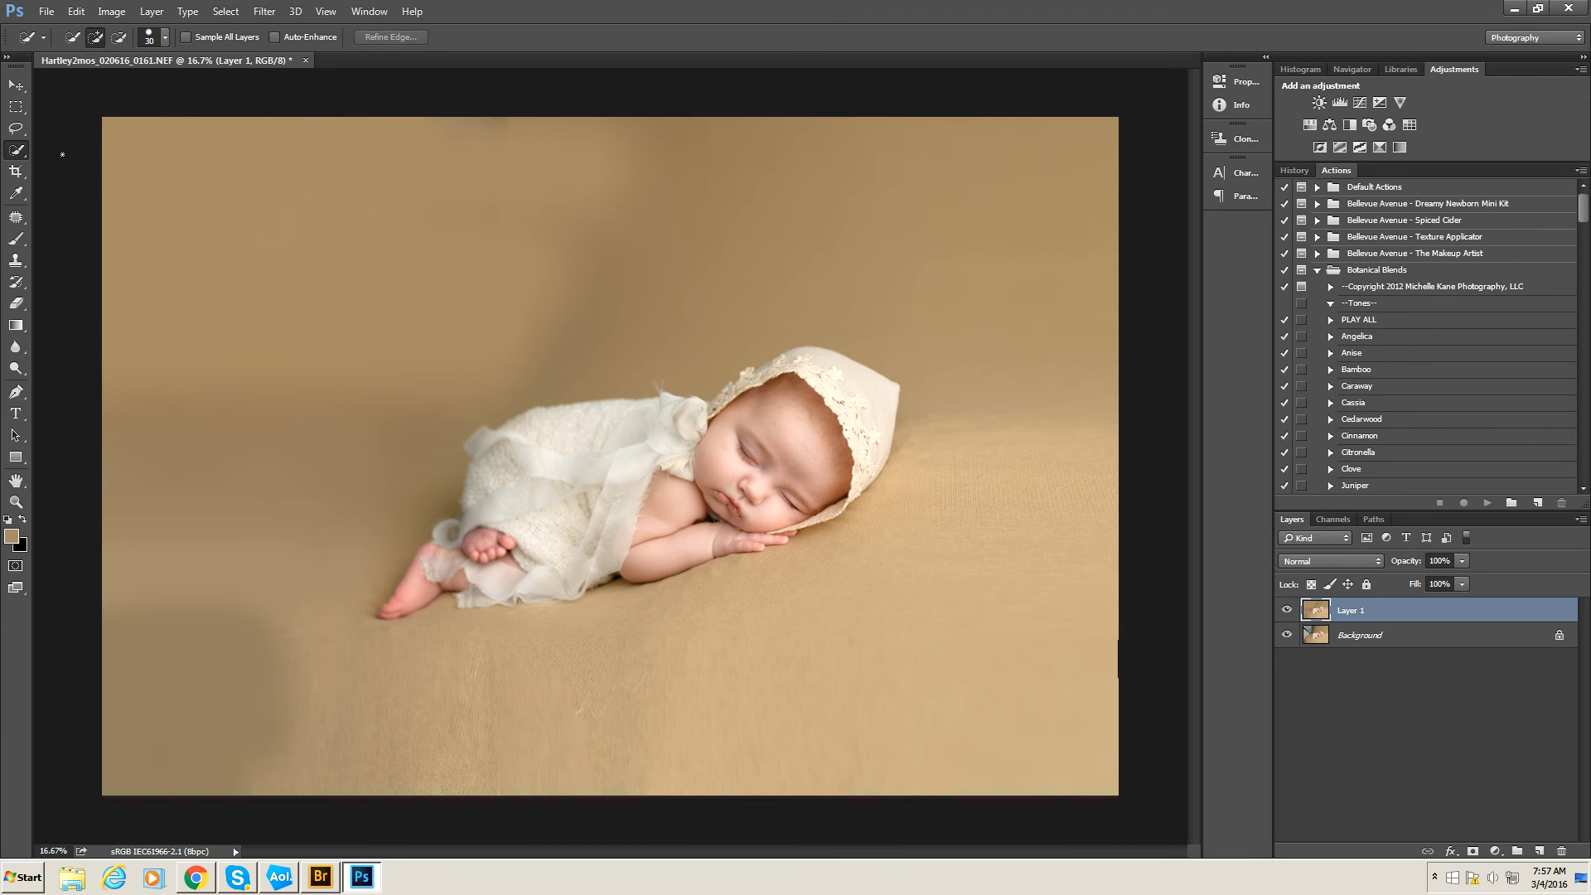
pyautogui.click(15, 238)
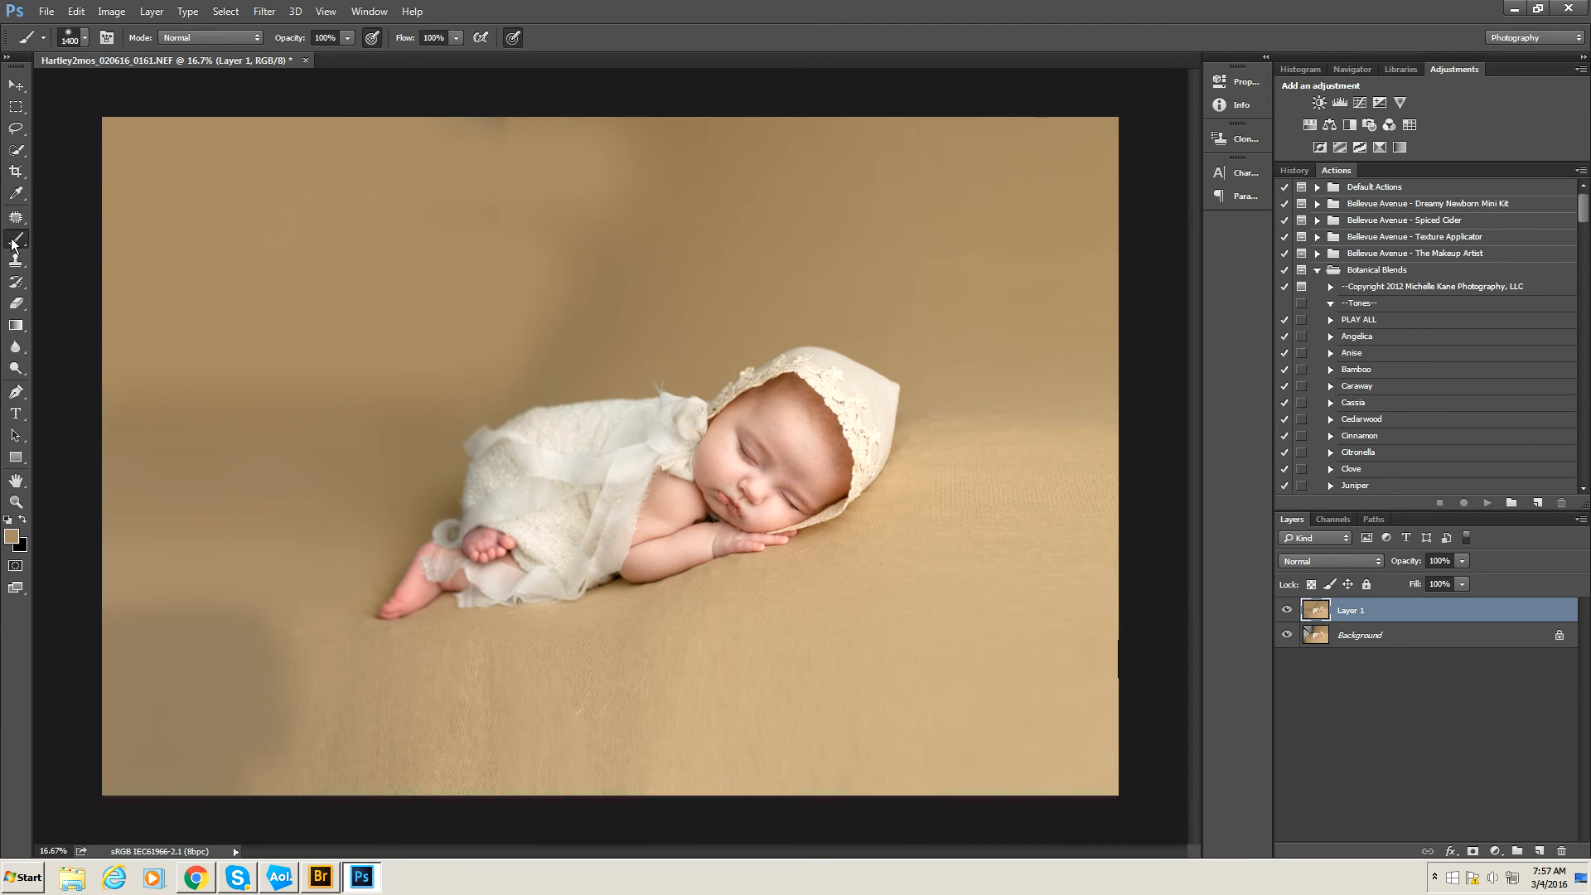
pyautogui.moveTo(289, 43); pyautogui.dragTo(247, 55)
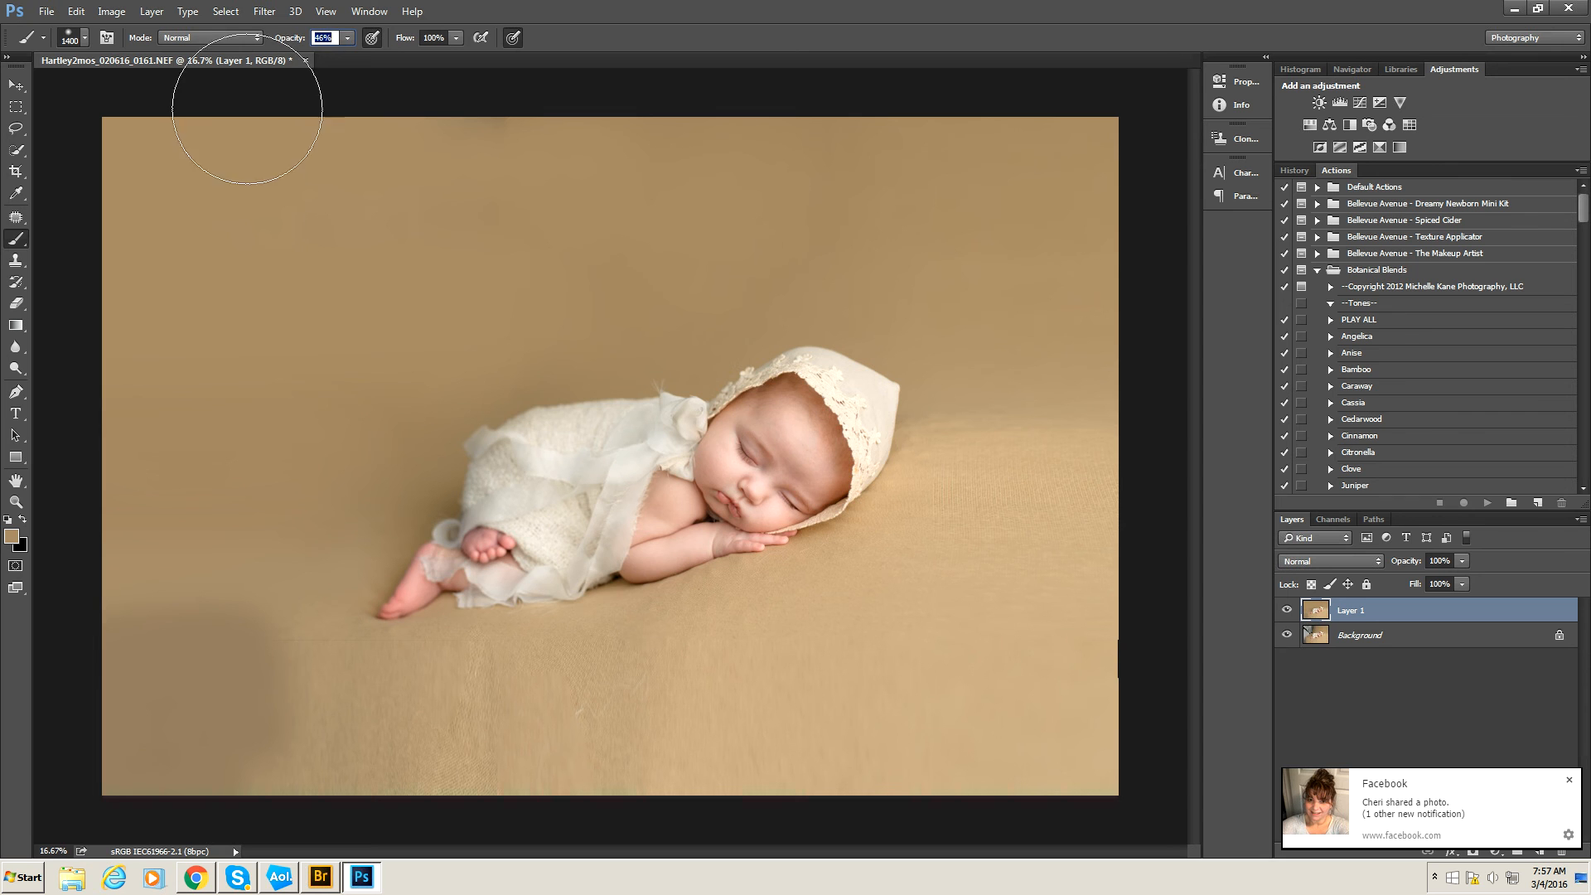
pyautogui.click(277, 462)
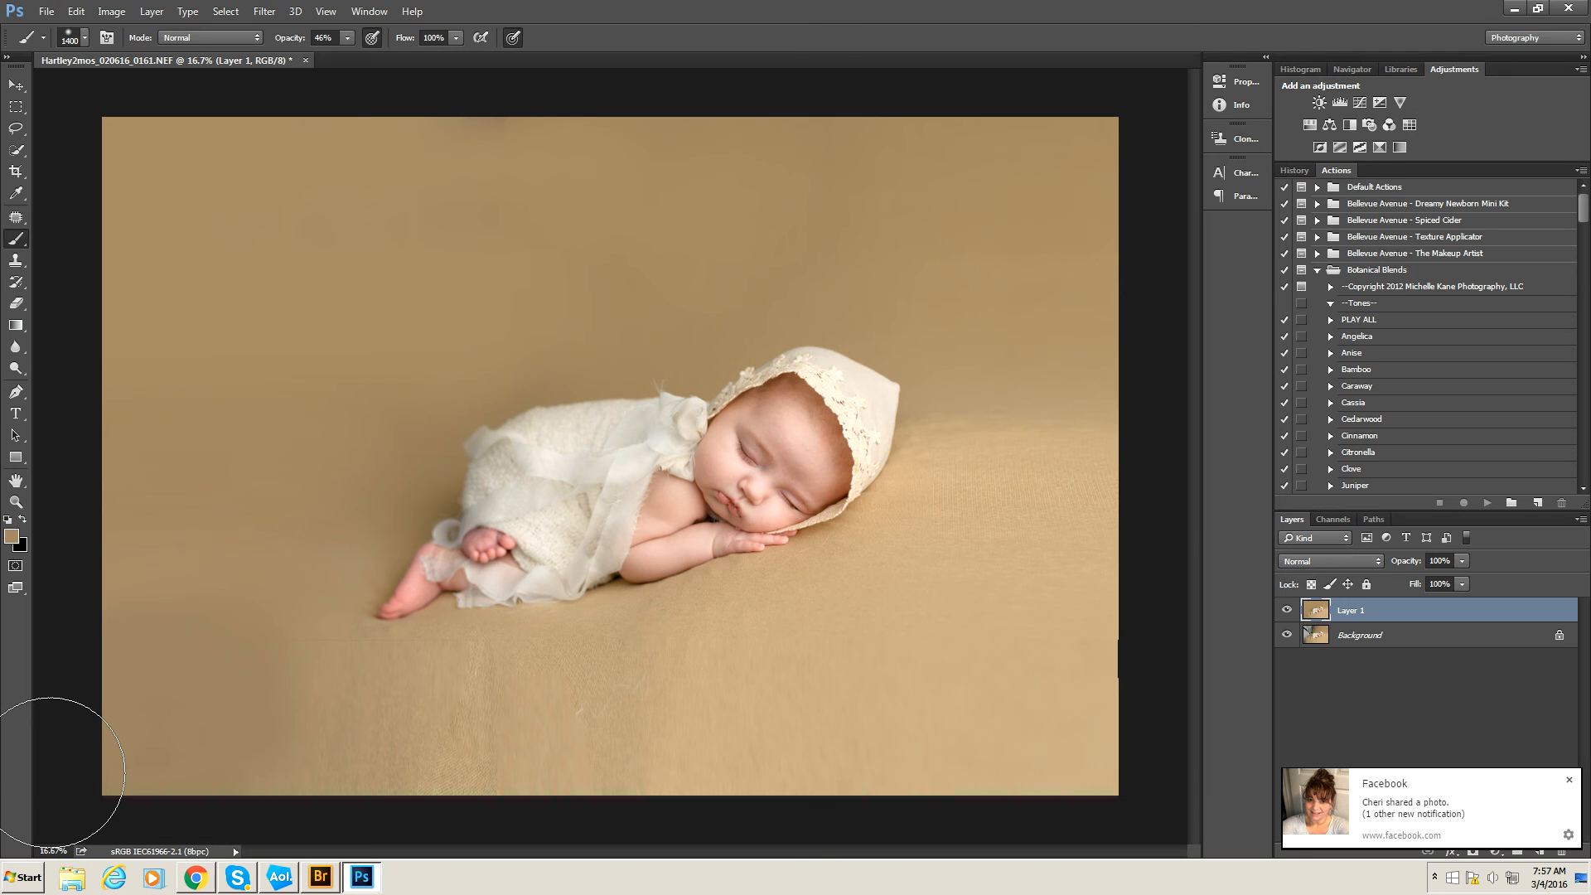
# Soften the horizontal blanket line to the right of the bonnet with sampled backdrop tan at 34% brush opacity.
pyautogui.moveTo(290, 44); pyautogui.dragTo(280, 44)
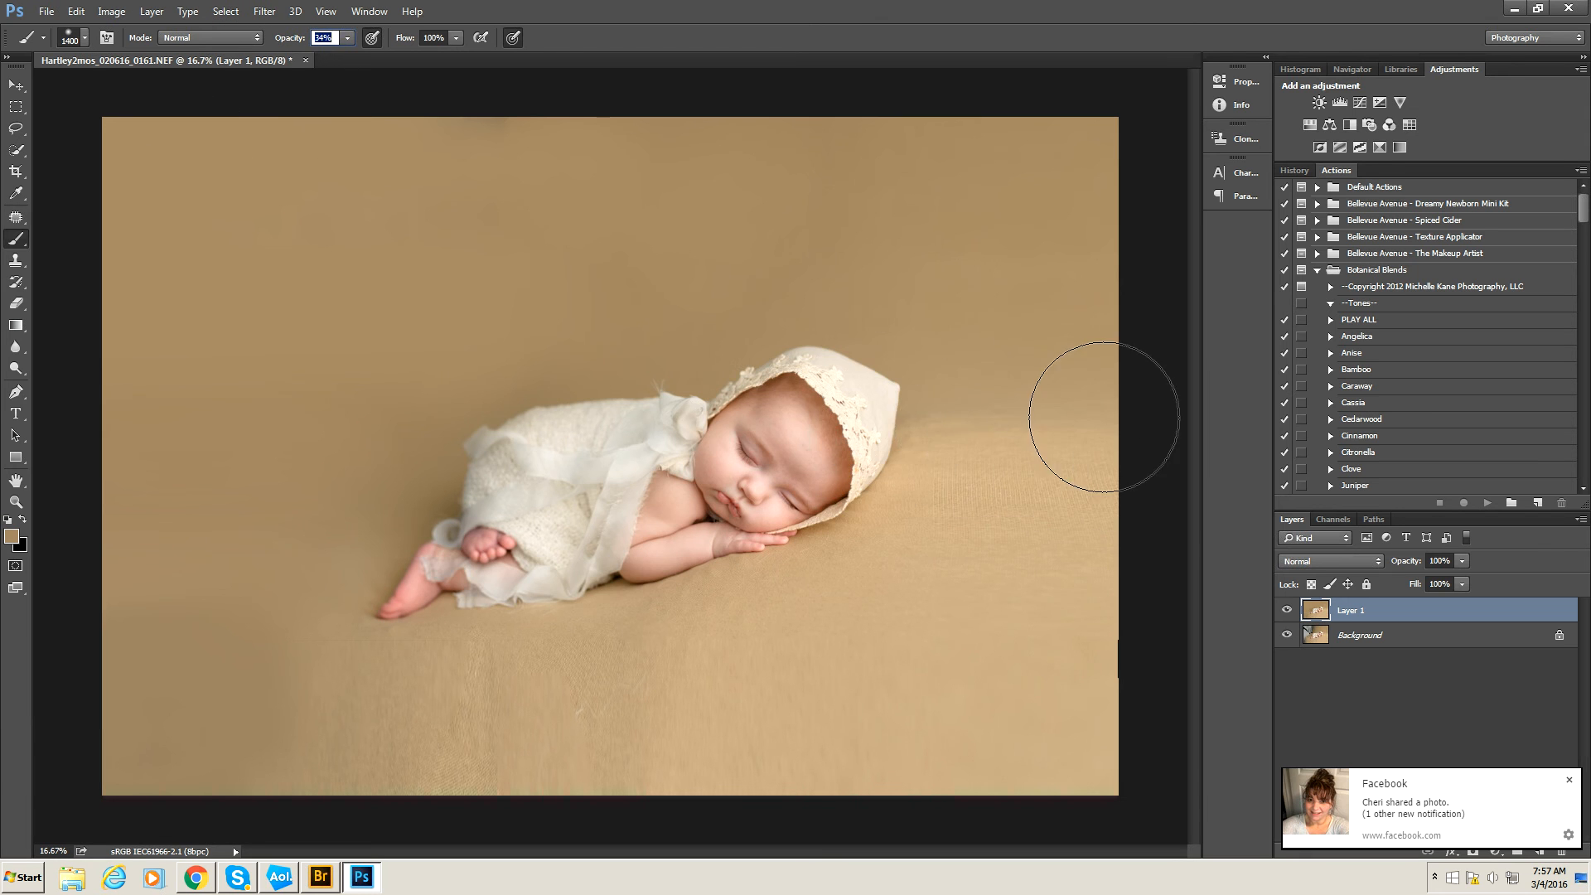
pyautogui.keyDown('alt'); pyautogui.click(1019, 343); pyautogui.keyUp('alt')
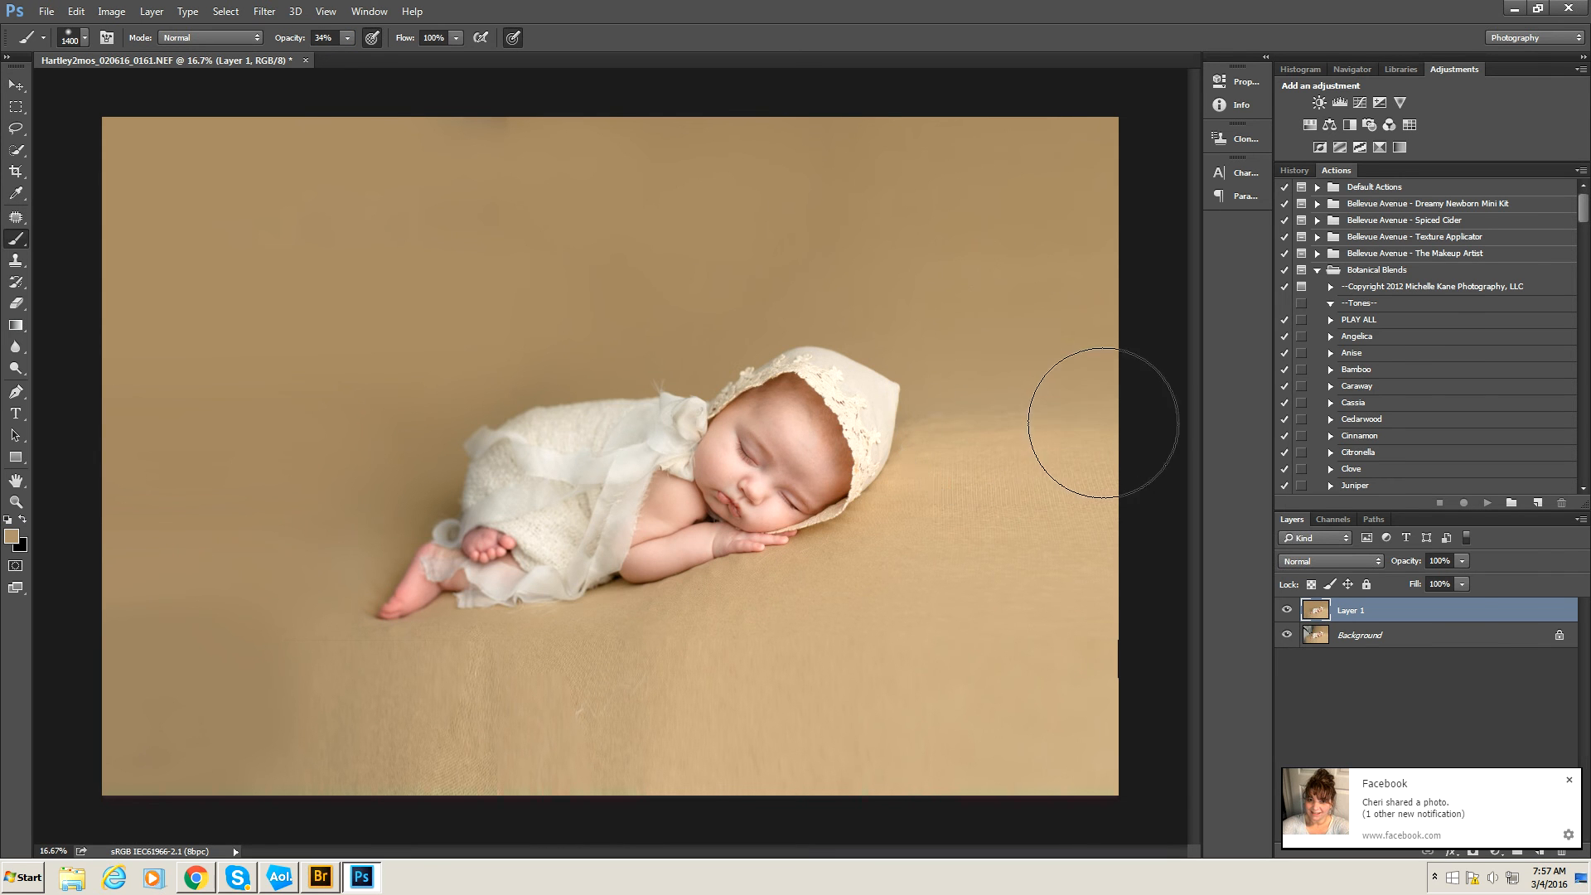
pyautogui.moveTo(1089, 425); pyautogui.dragTo(998, 415)
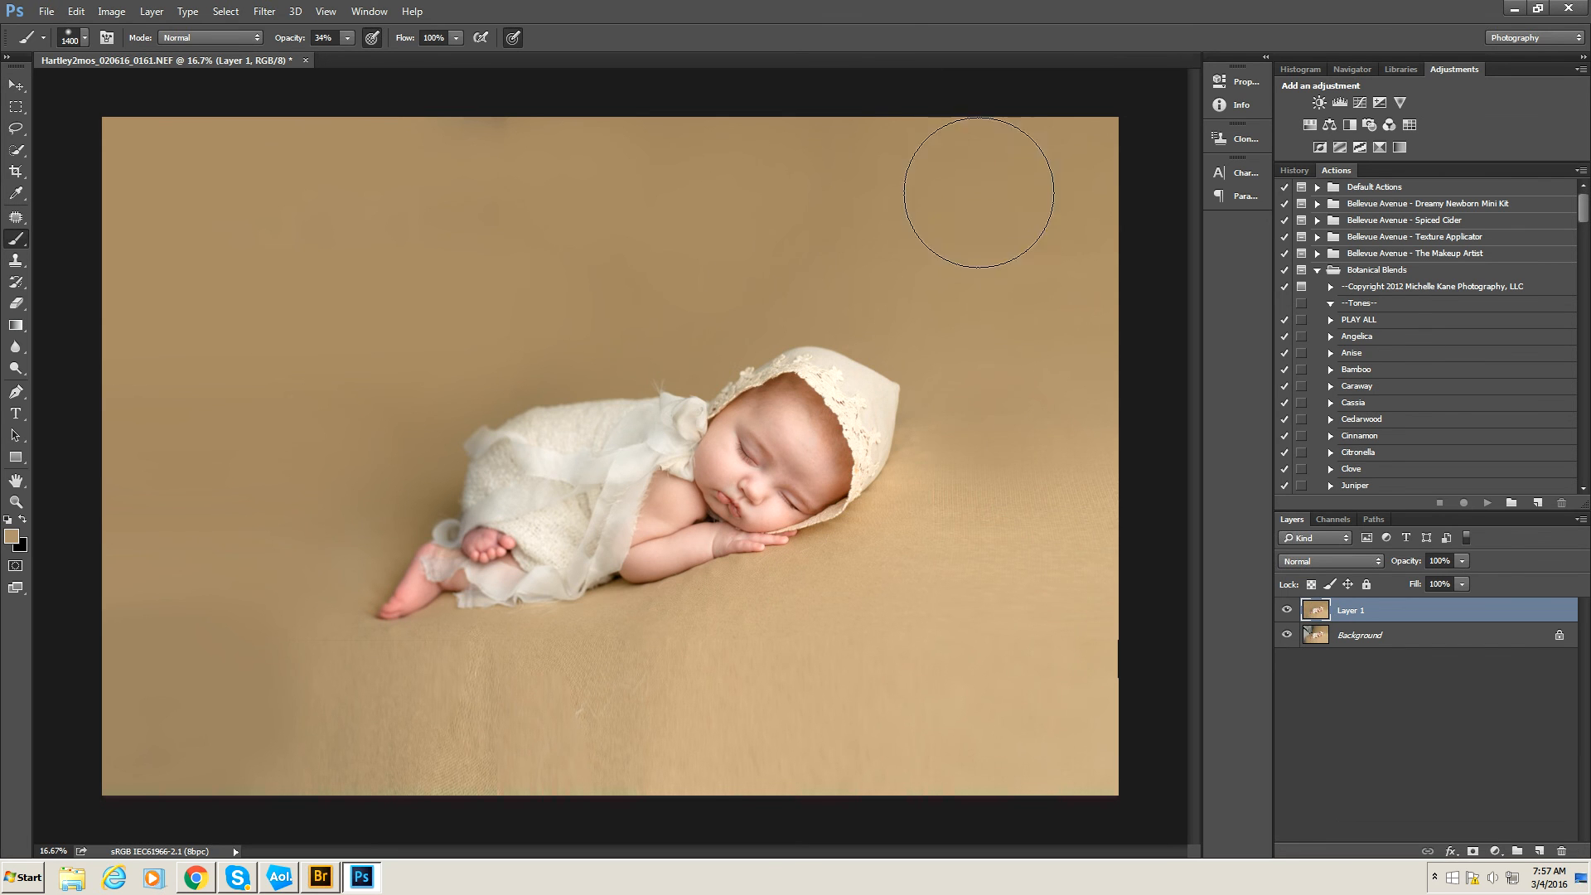
# Add a mask to Layer 1 and paint black over the baby with a 900 brush at 100% opacity.
pyautogui.click(1286, 612)
pyautogui.click(1288, 612)
pyautogui.click(1474, 852)
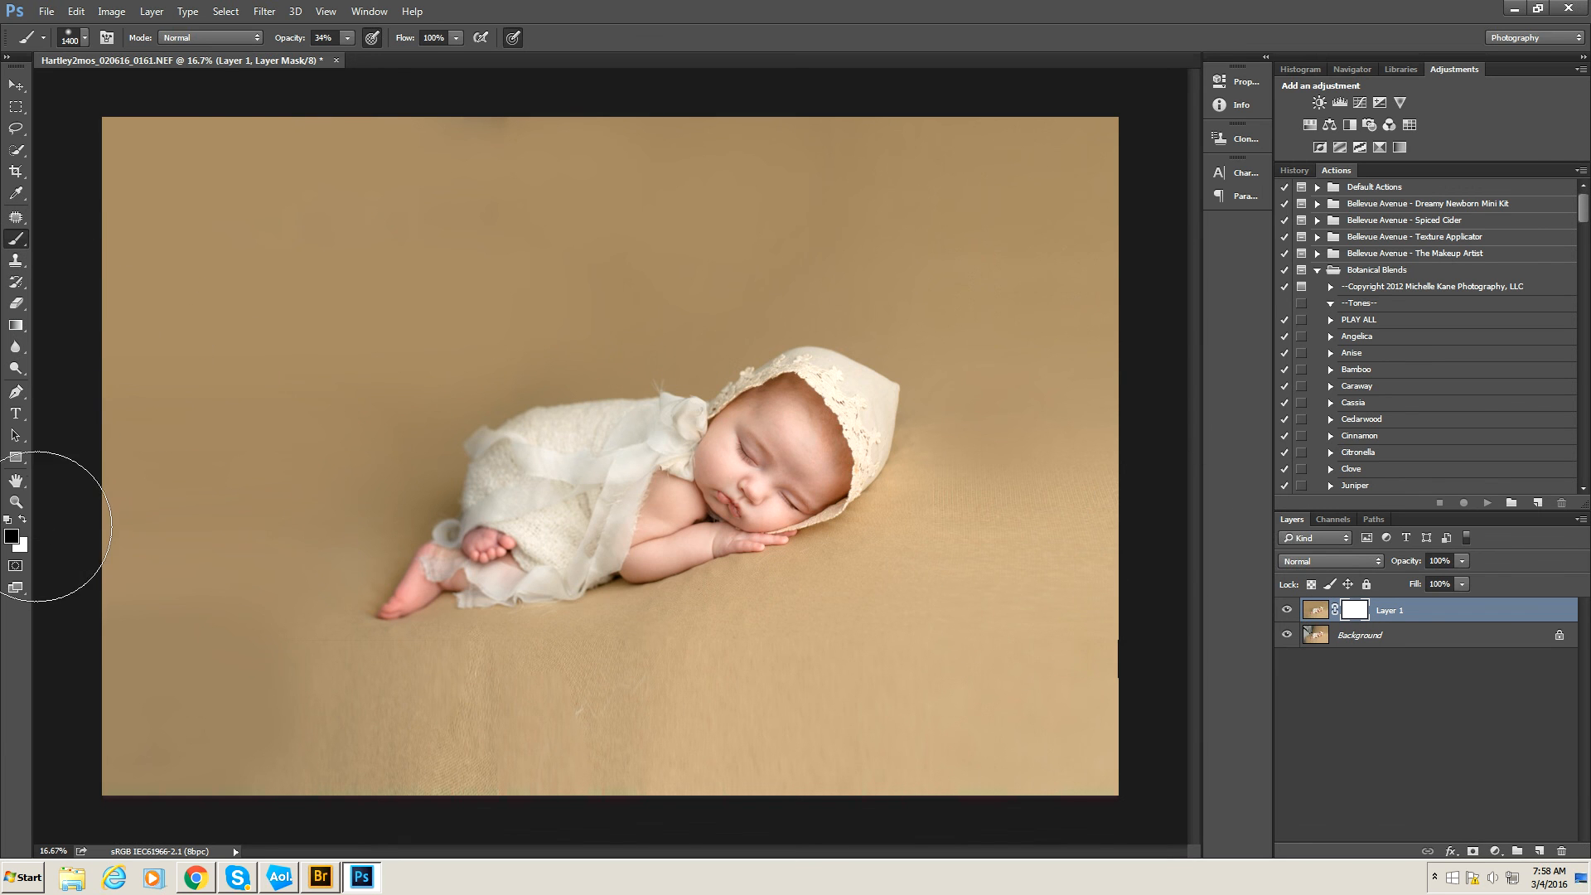
pyautogui.moveTo(286, 42); pyautogui.dragTo(544, 43)
pyautogui.press('[')
pyautogui.press('[')
pyautogui.press('[')
pyautogui.press('[')
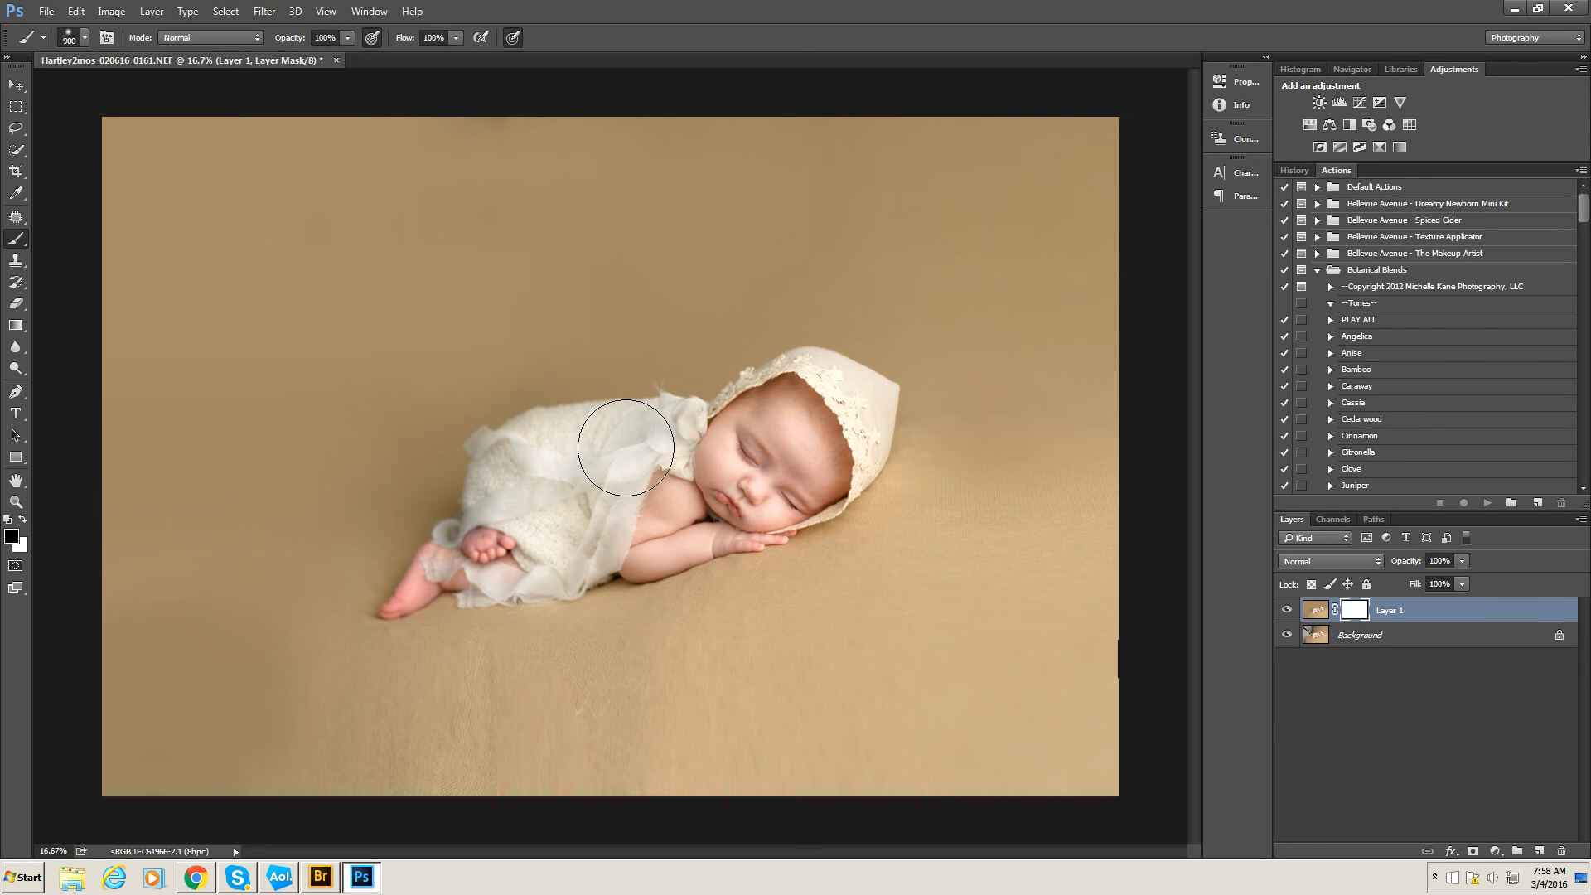
pyautogui.moveTo(516, 479)
pyautogui.mouseDown()
pyautogui.moveTo(510, 546)
pyautogui.moveTo(428, 614)
pyautogui.moveTo(529, 468)
pyautogui.moveTo(709, 456)
pyautogui.moveTo(825, 398)
pyautogui.moveTo(852, 410)
pyautogui.moveTo(834, 467)
pyautogui.moveTo(689, 532)
pyautogui.moveTo(767, 488)
pyautogui.moveTo(782, 504)
pyautogui.moveTo(638, 536)
pyautogui.moveTo(564, 512)
pyautogui.moveTo(569, 461)
pyautogui.moveTo(529, 462)
pyautogui.moveTo(501, 516)
pyautogui.moveTo(556, 455)
pyautogui.moveTo(702, 453)
pyautogui.moveTo(806, 391)
pyautogui.moveTo(859, 411)
pyautogui.moveTo(796, 494)
pyautogui.moveTo(615, 283)
pyautogui.mouseUp()
pyautogui.press('x')
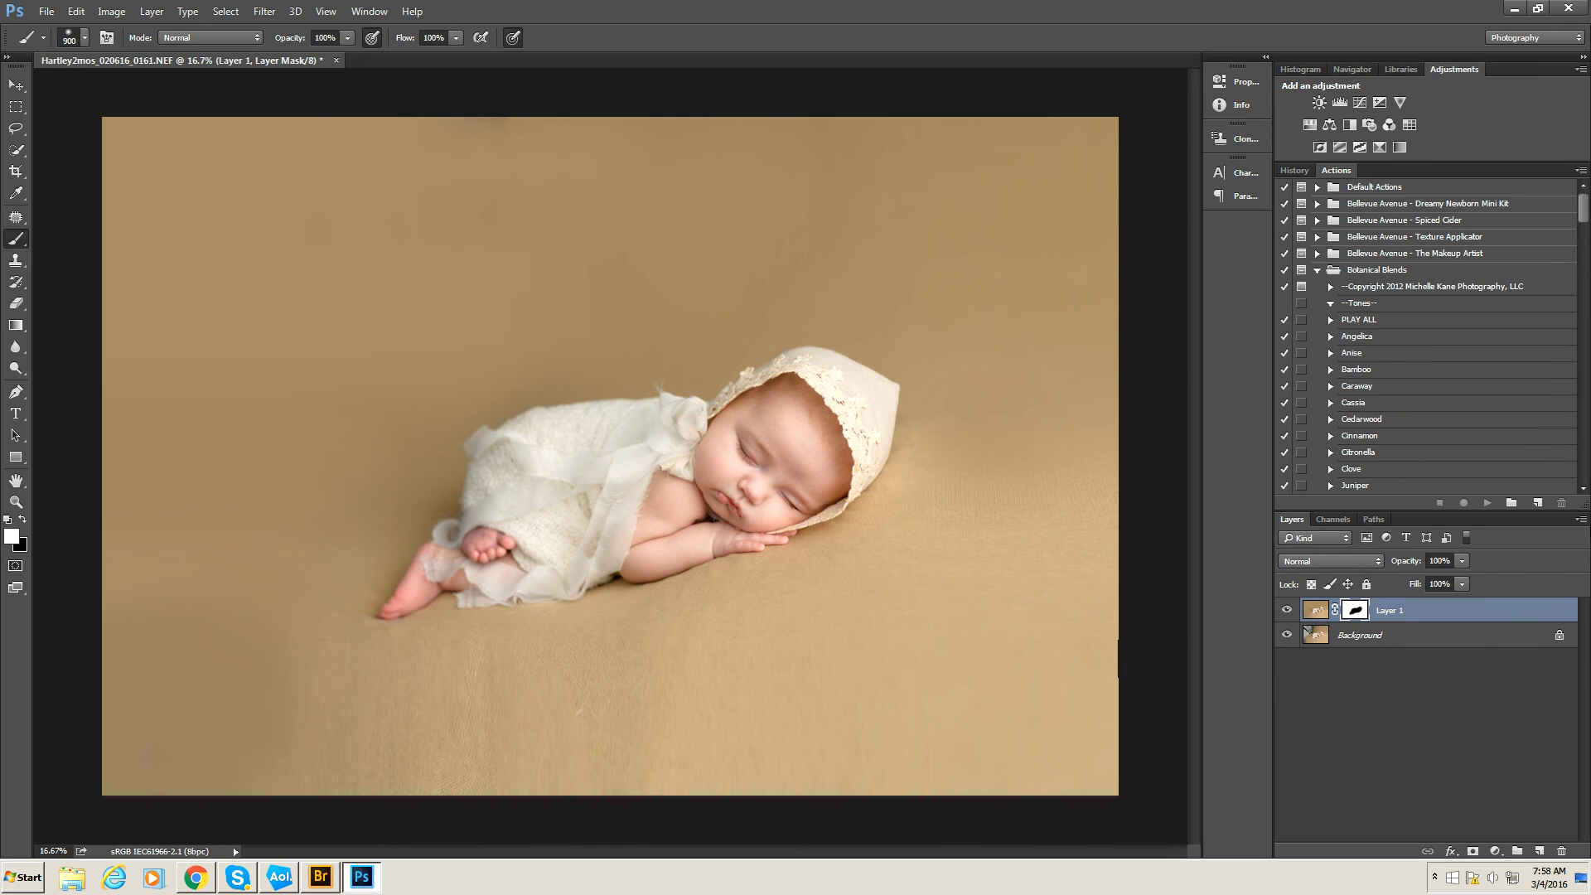
# Flatten the image and duplicate the background layer.
pyautogui.click(1581, 521)
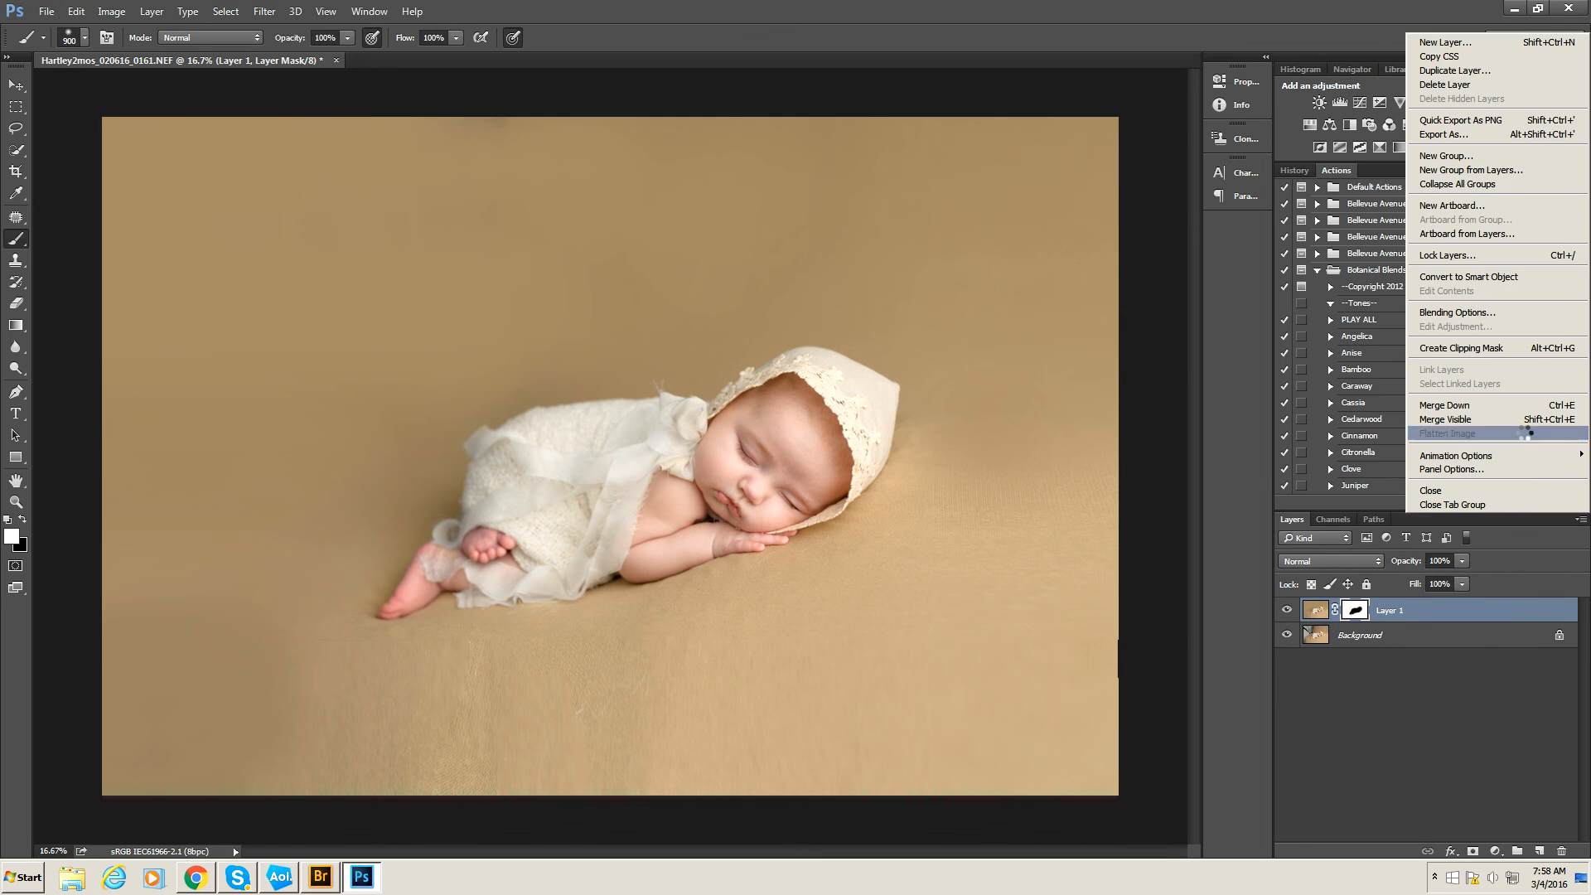
pyautogui.click(1524, 432)
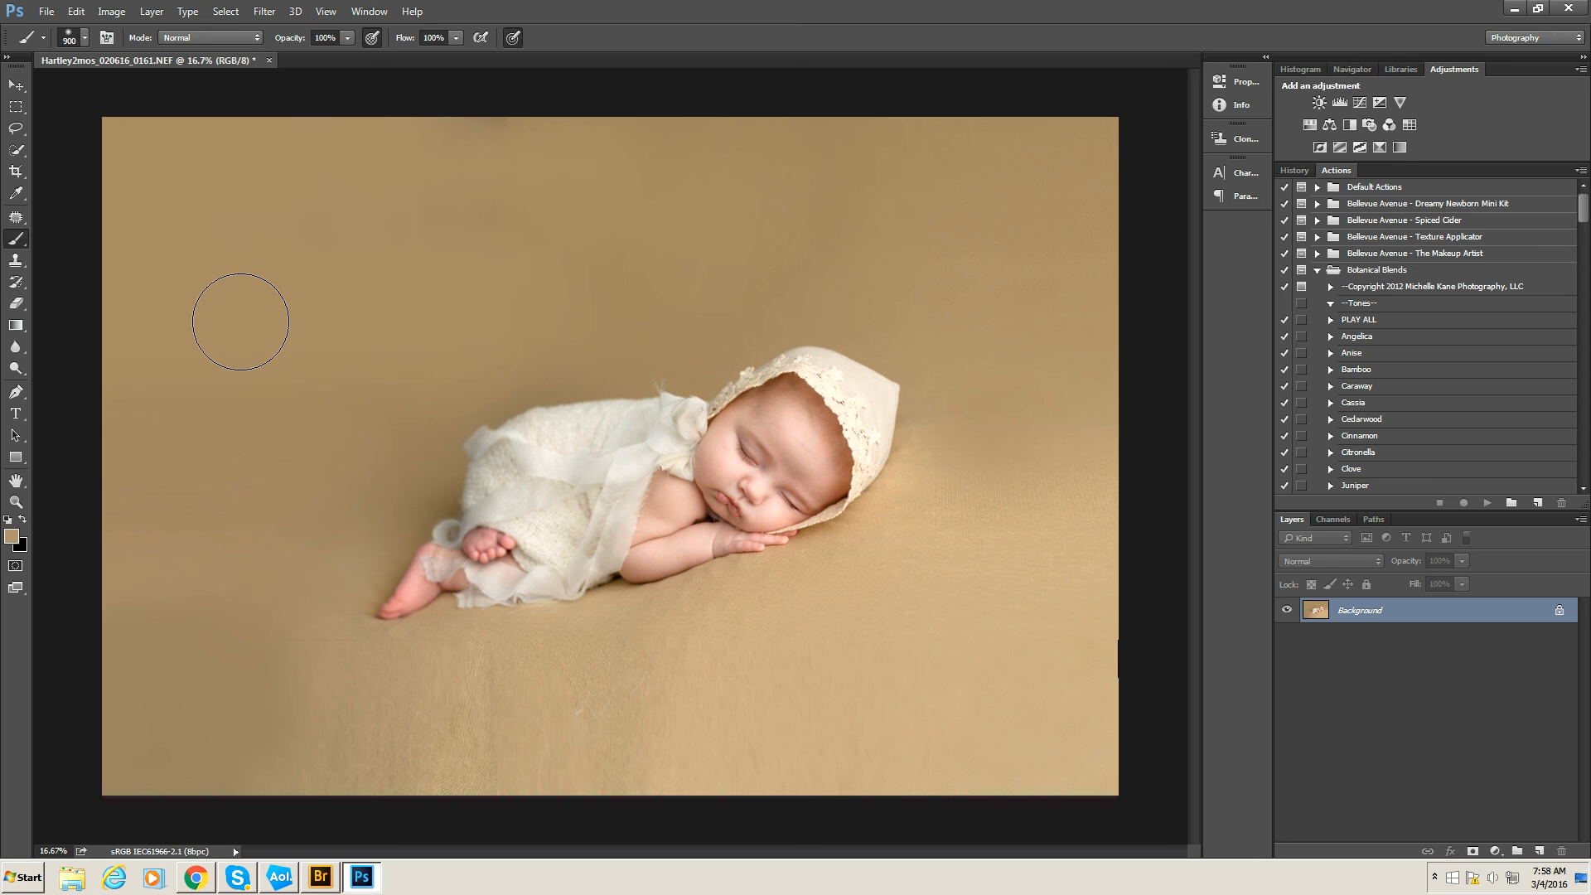
pyautogui.hotkey('ctrl', 'j')
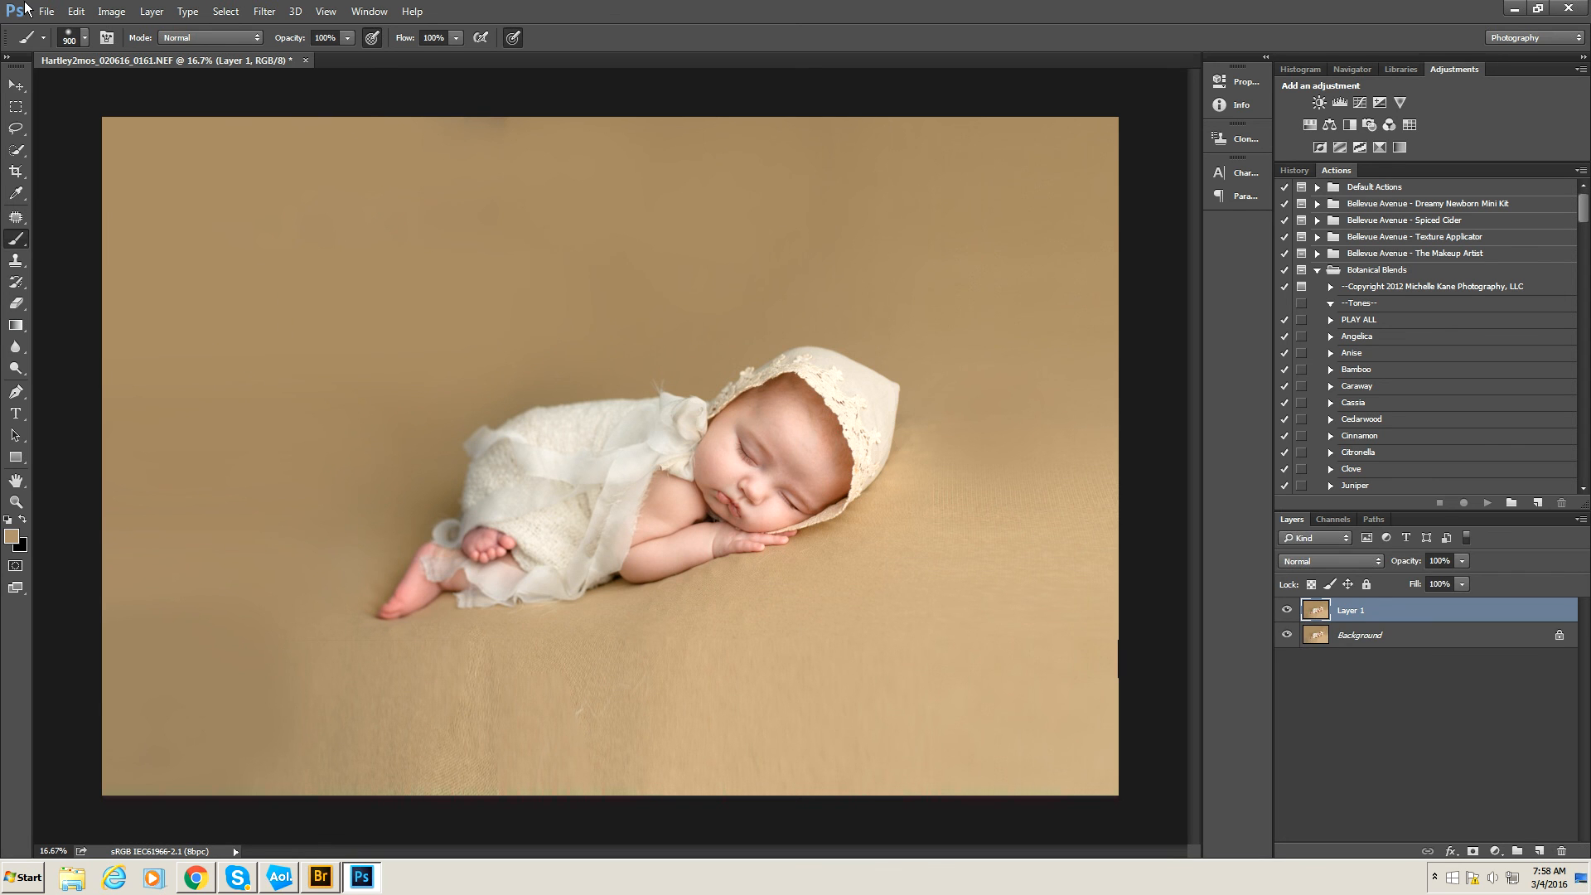
# Start Puppet Warp on Layer 1 and place anchoring pins on the shoulder, around the bonnet and below the hands.
pyautogui.click(75, 11)
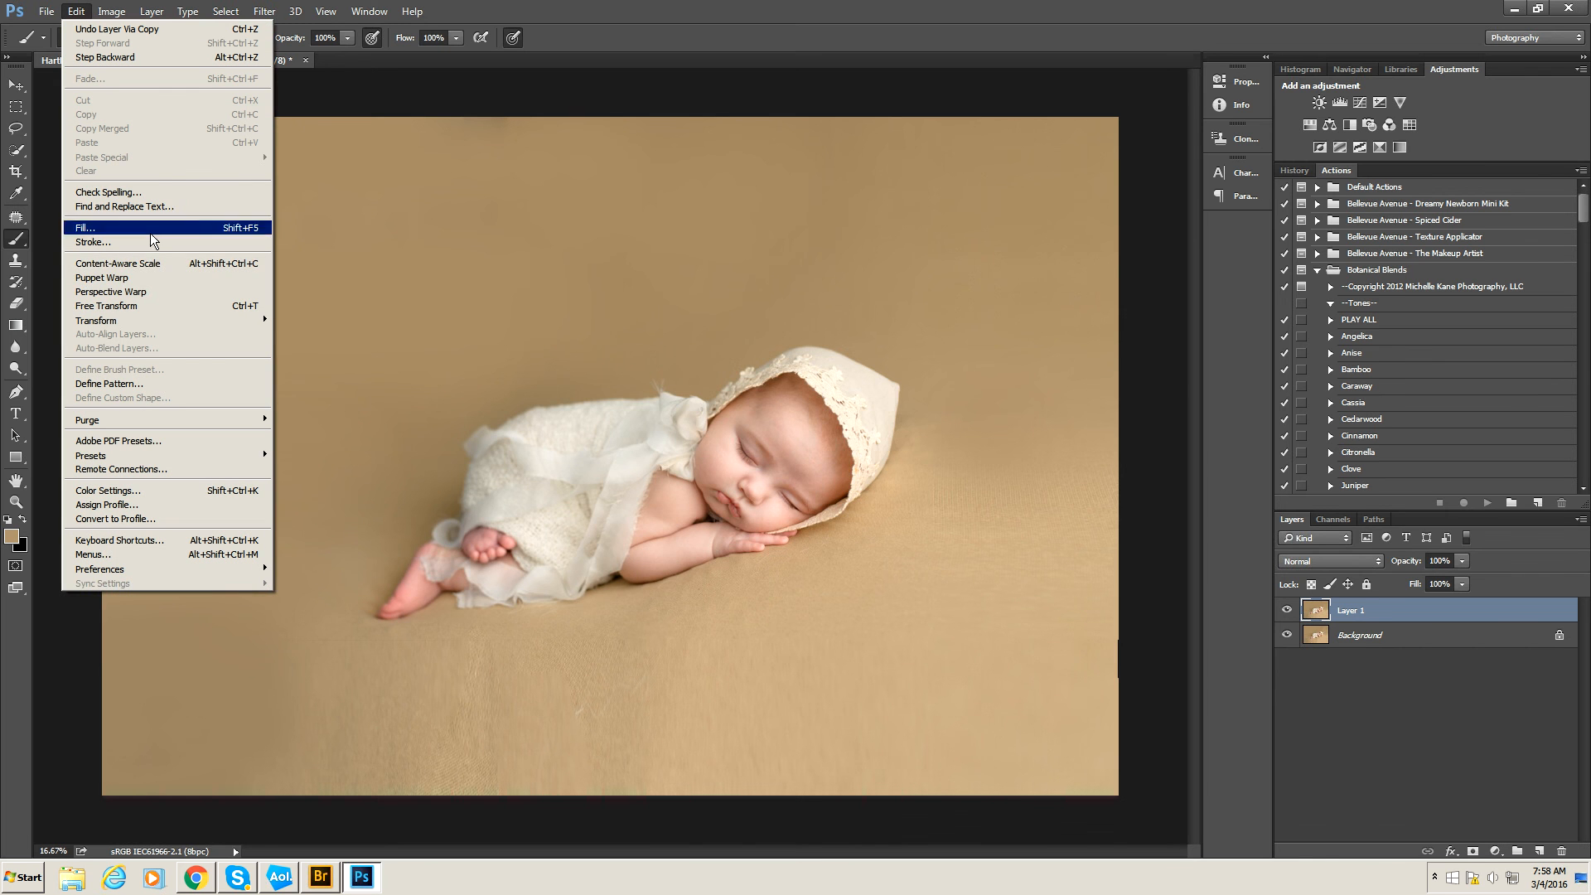
pyautogui.click(151, 277)
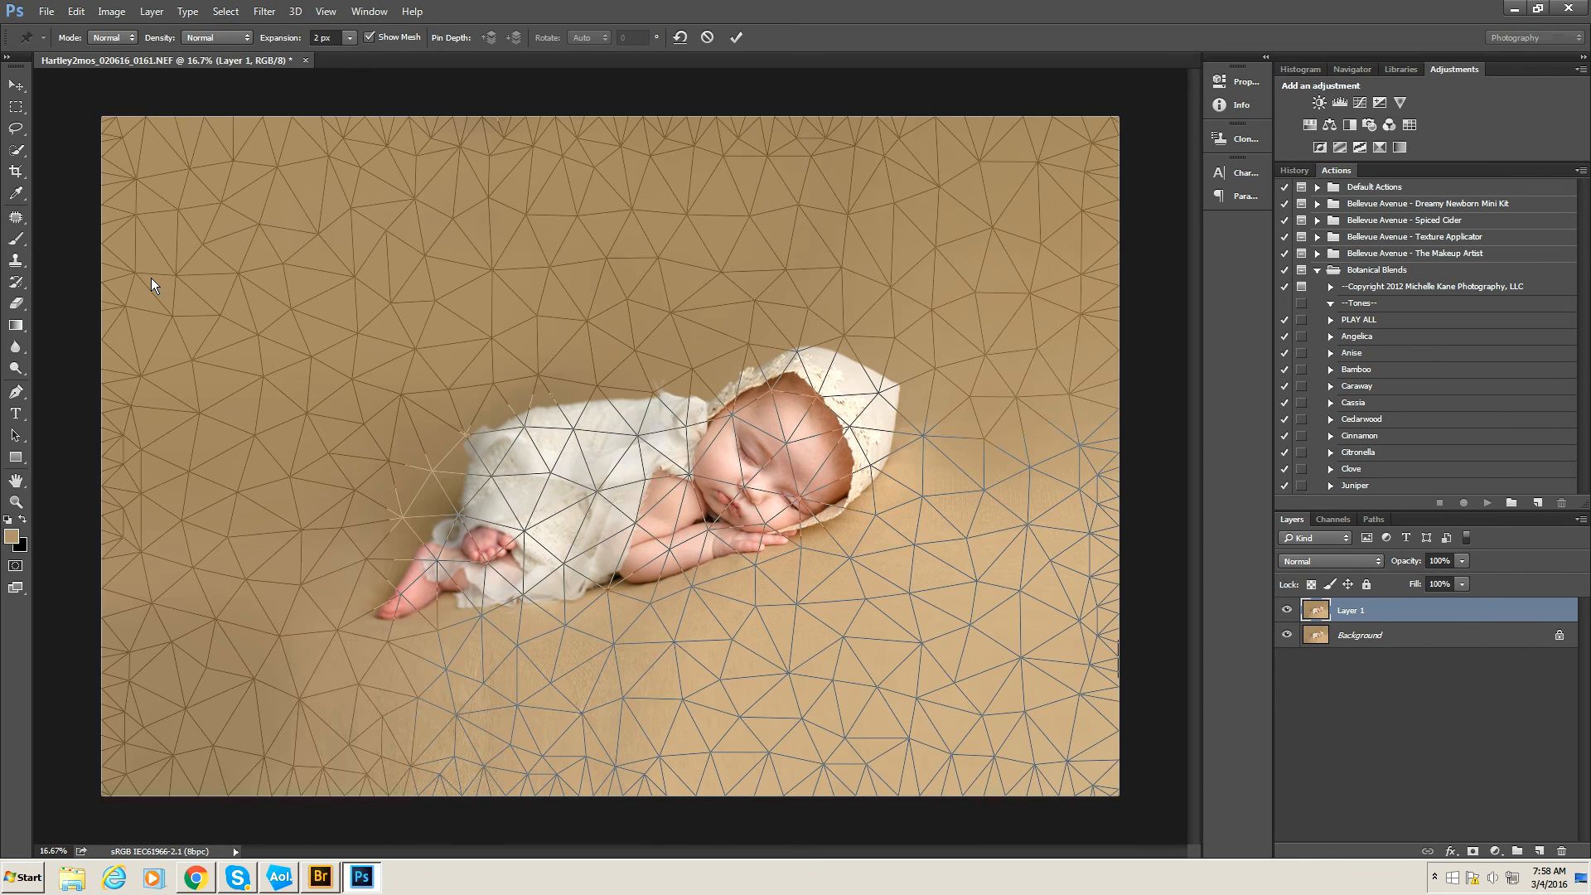
pyautogui.click(671, 475)
pyautogui.click(669, 427)
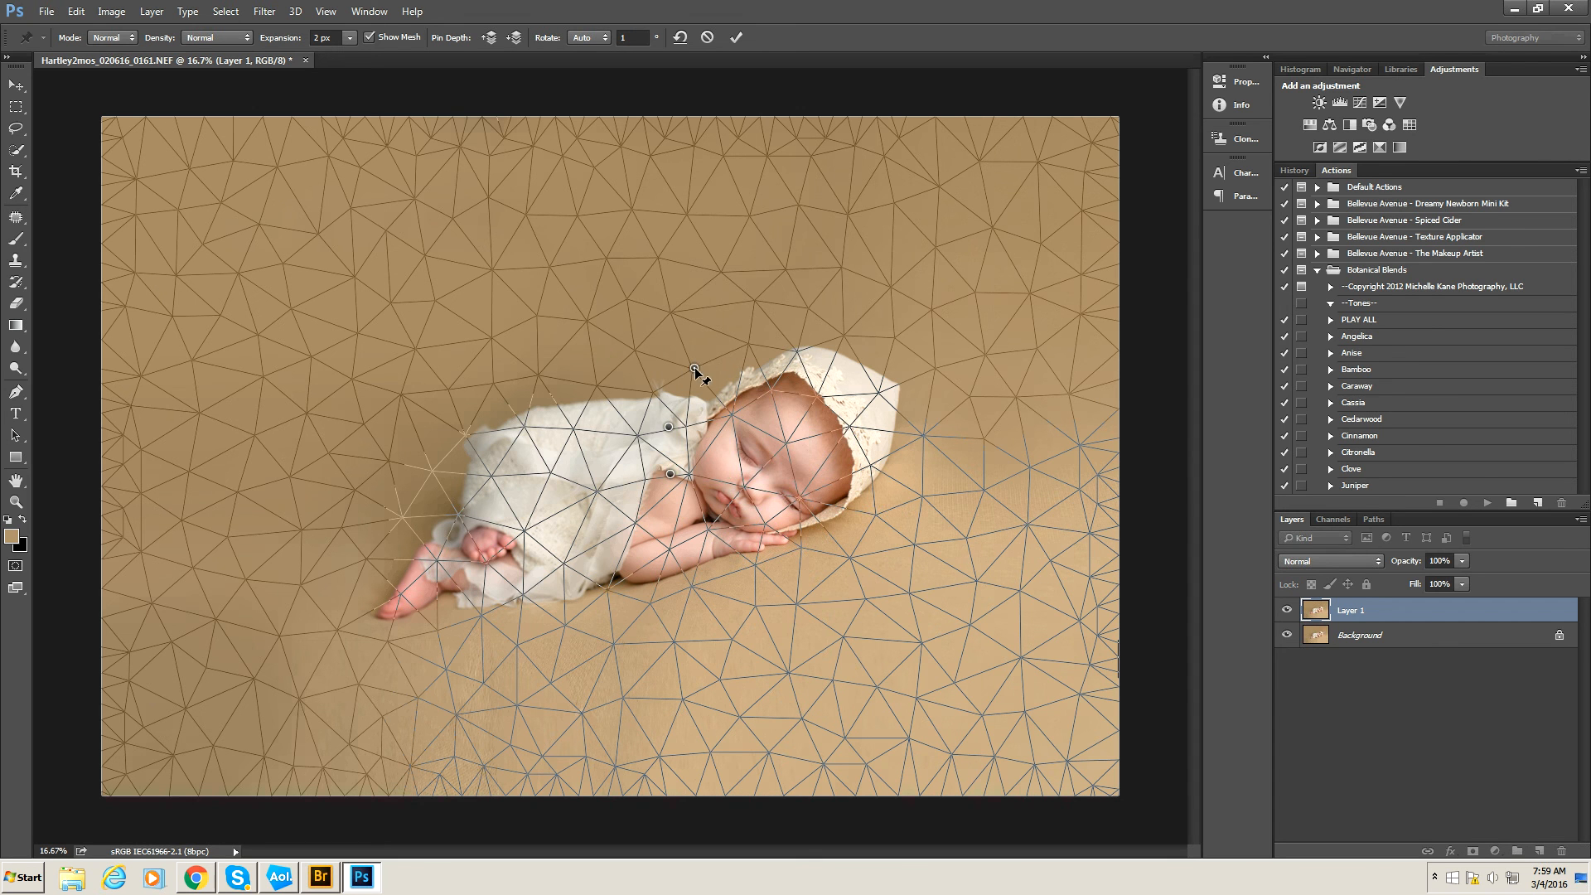
pyautogui.click(794, 331)
pyautogui.click(862, 334)
pyautogui.click(922, 366)
pyautogui.click(935, 415)
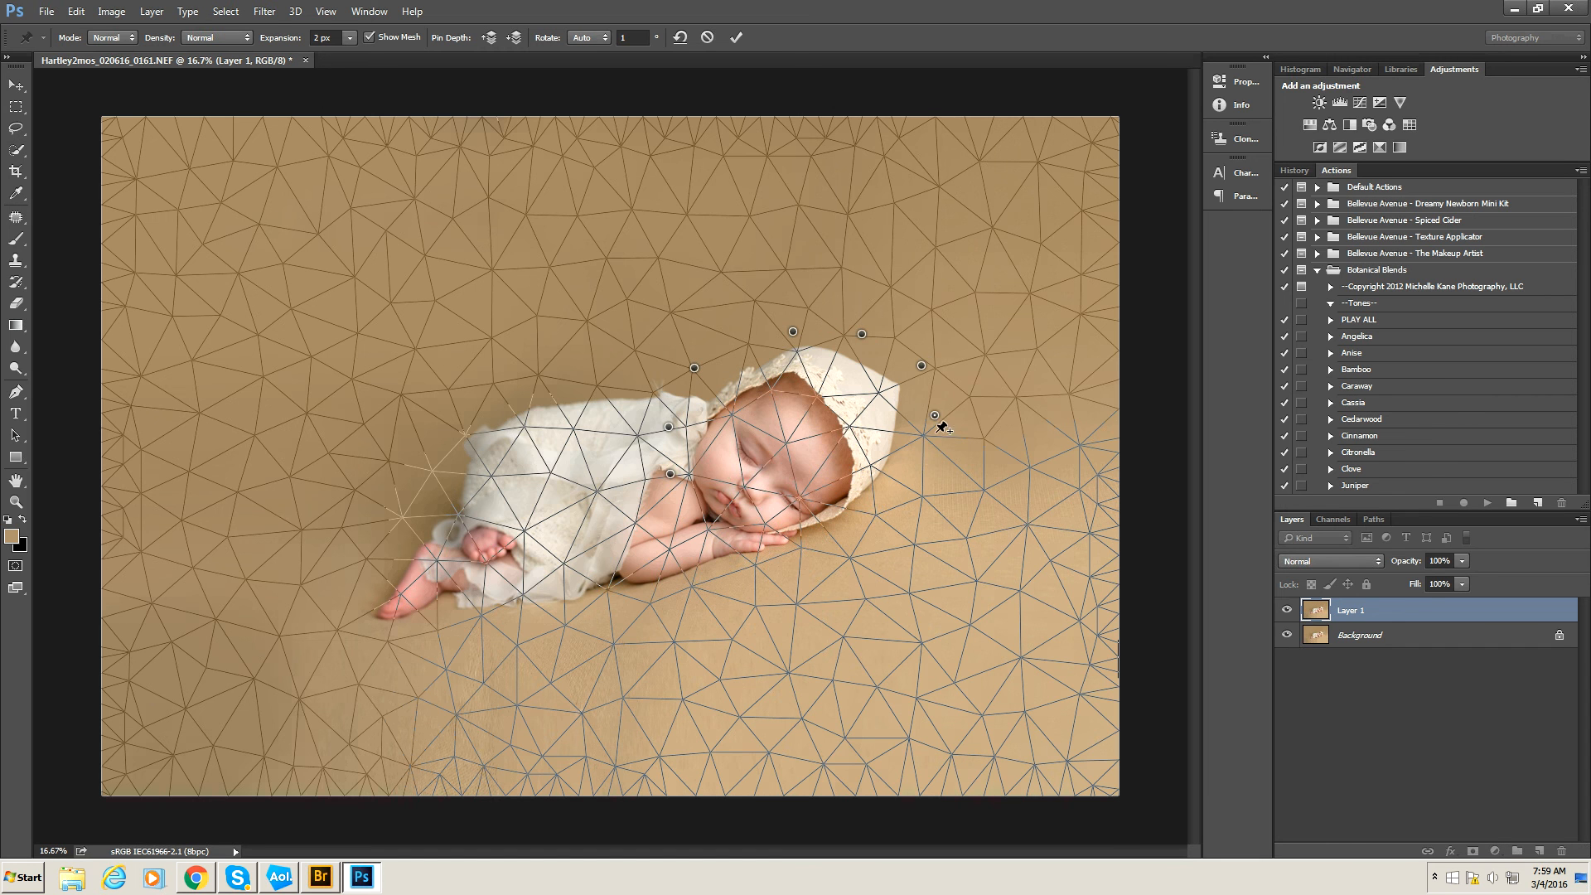
pyautogui.click(917, 475)
pyautogui.click(754, 561)
# Pin the blanket in the lower-left area and pull it up and outward to raise the baby's legs level with the head.
pyautogui.click(300, 702)
pyautogui.moveTo(300, 701); pyautogui.dragTo(229, 566)
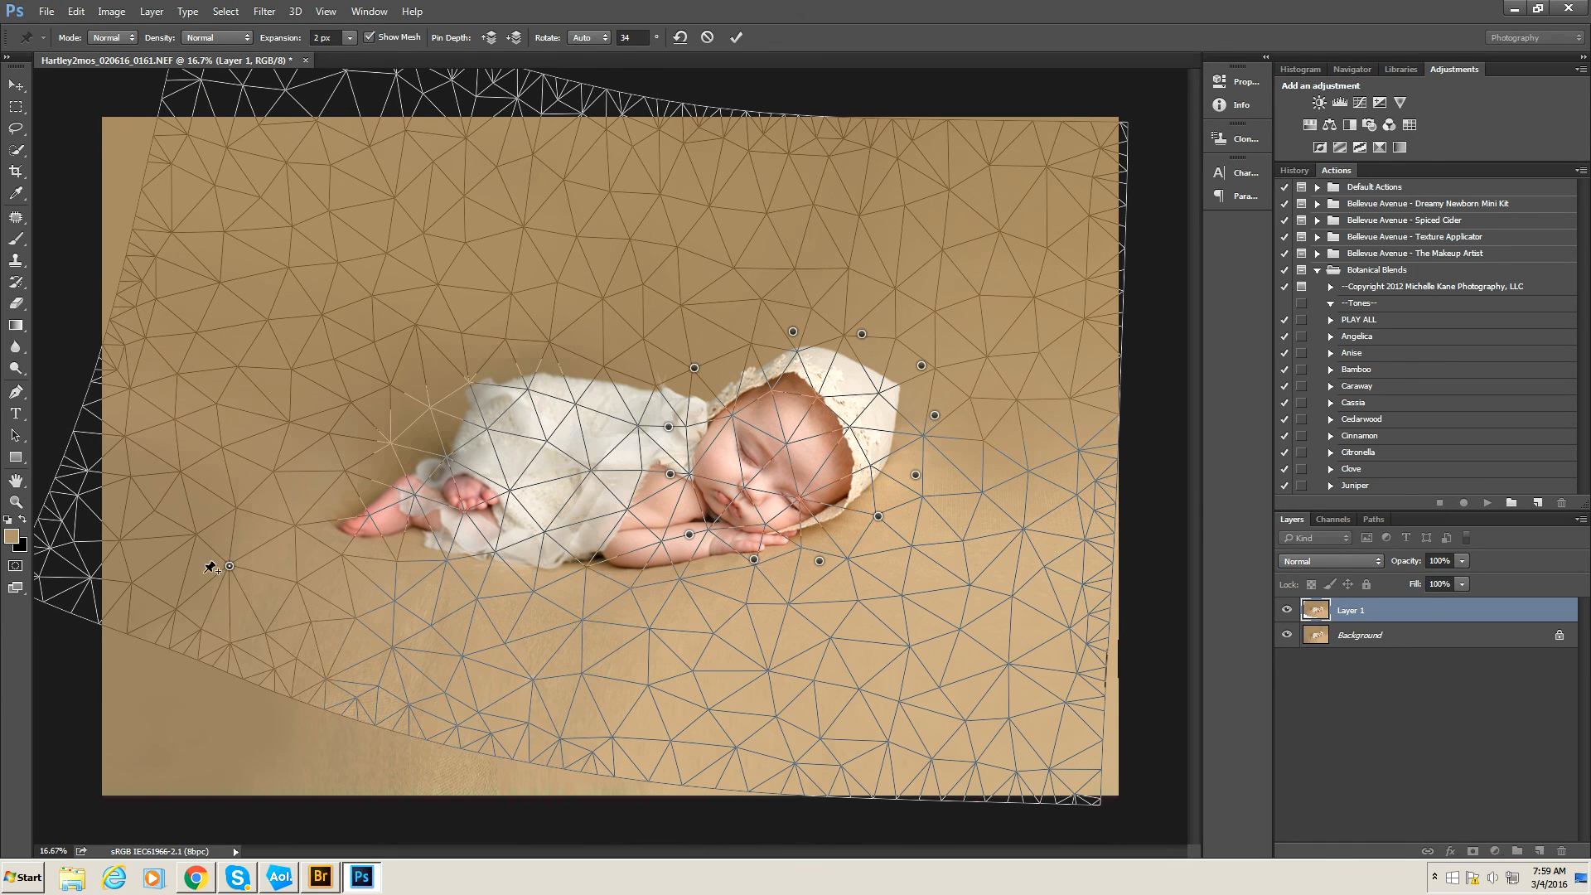
pyautogui.moveTo(233, 572); pyautogui.dragTo(236, 584)
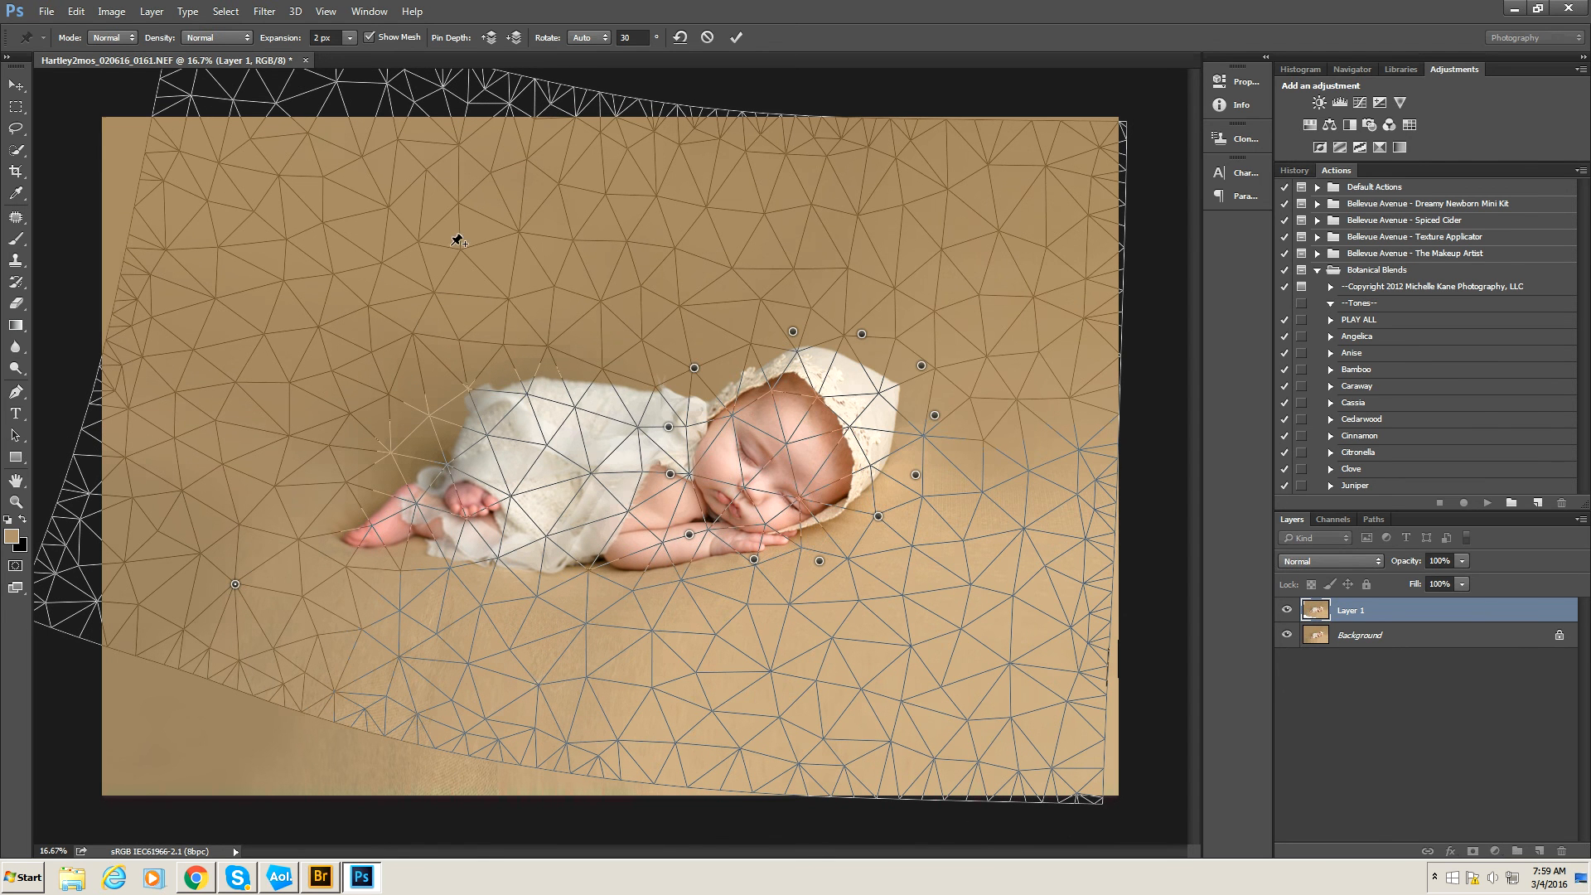
# Pin the backdrop above the baby's back, nudge it slightly upward, and apply the Puppet Warp.
pyautogui.click(459, 200)
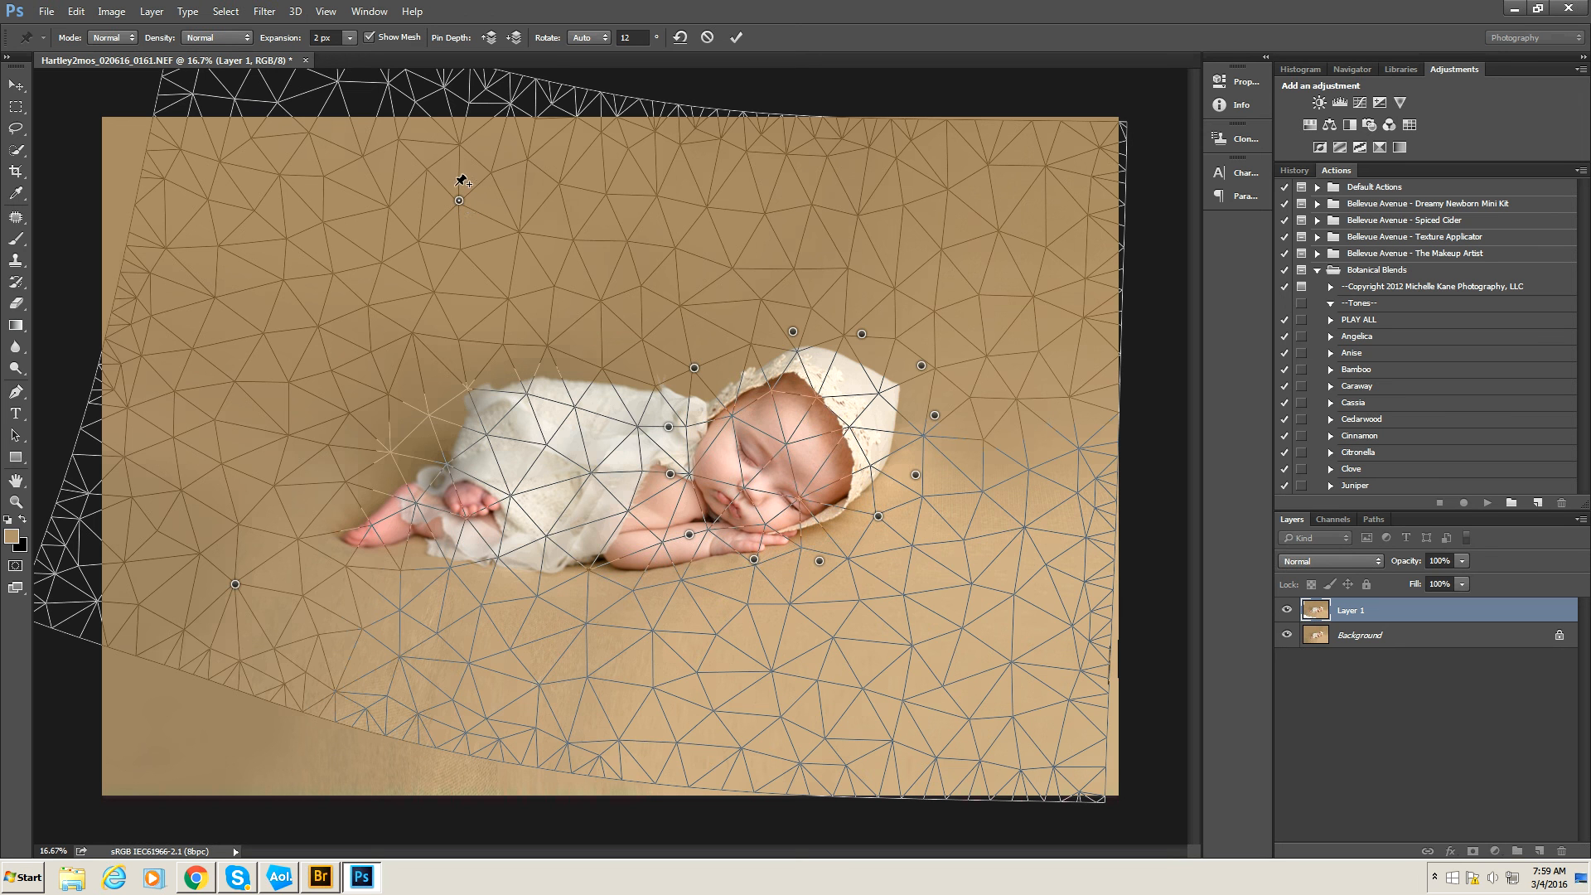
pyautogui.moveTo(459, 201); pyautogui.dragTo(455, 180)
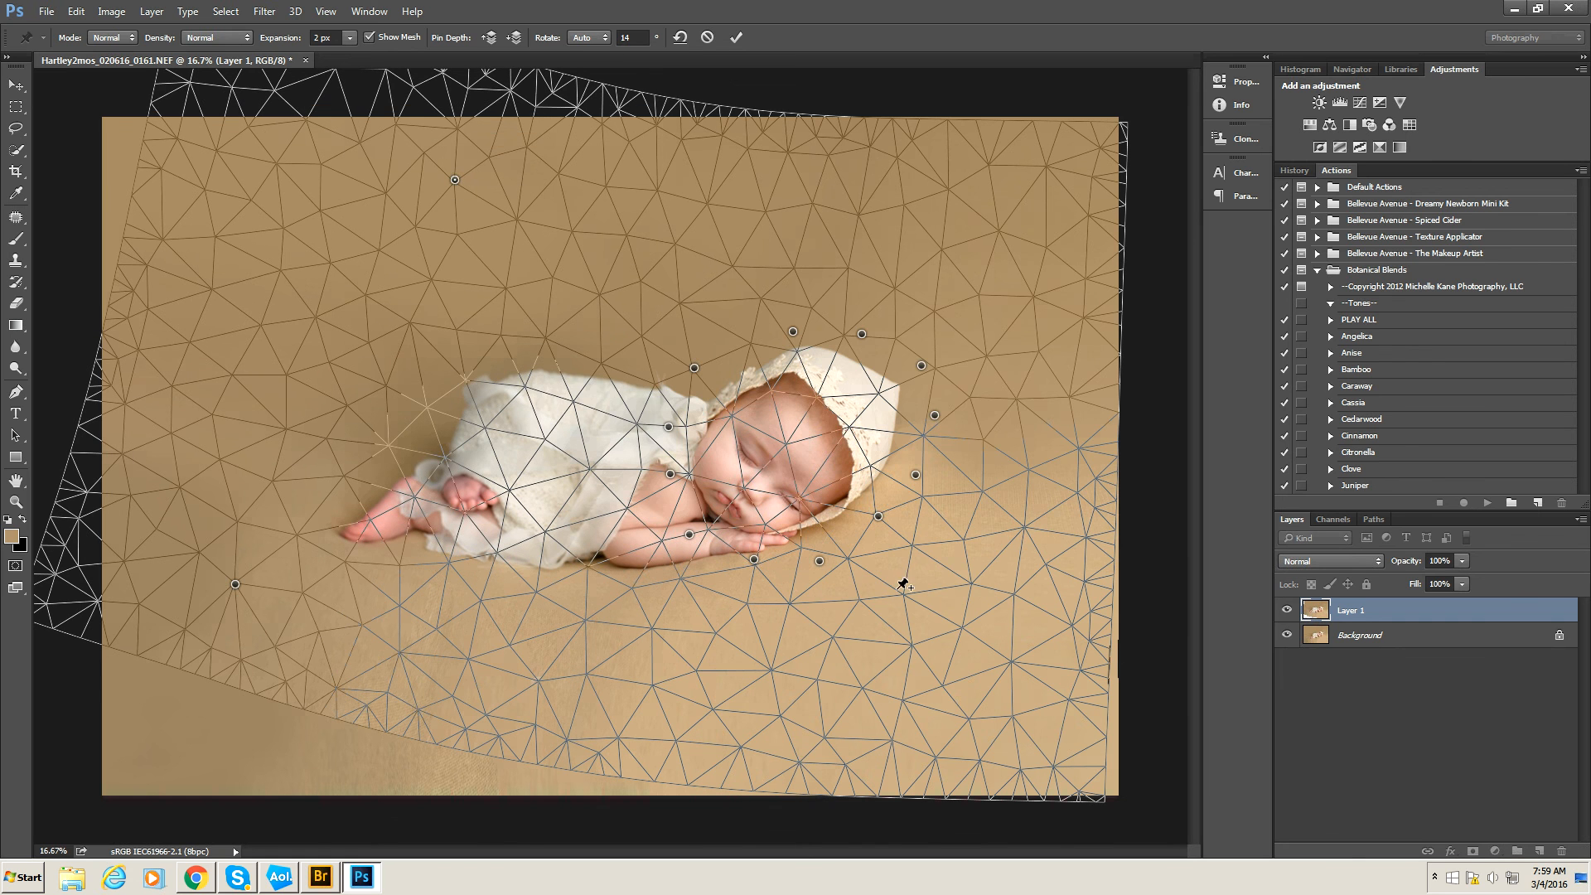
pyautogui.click(736, 36)
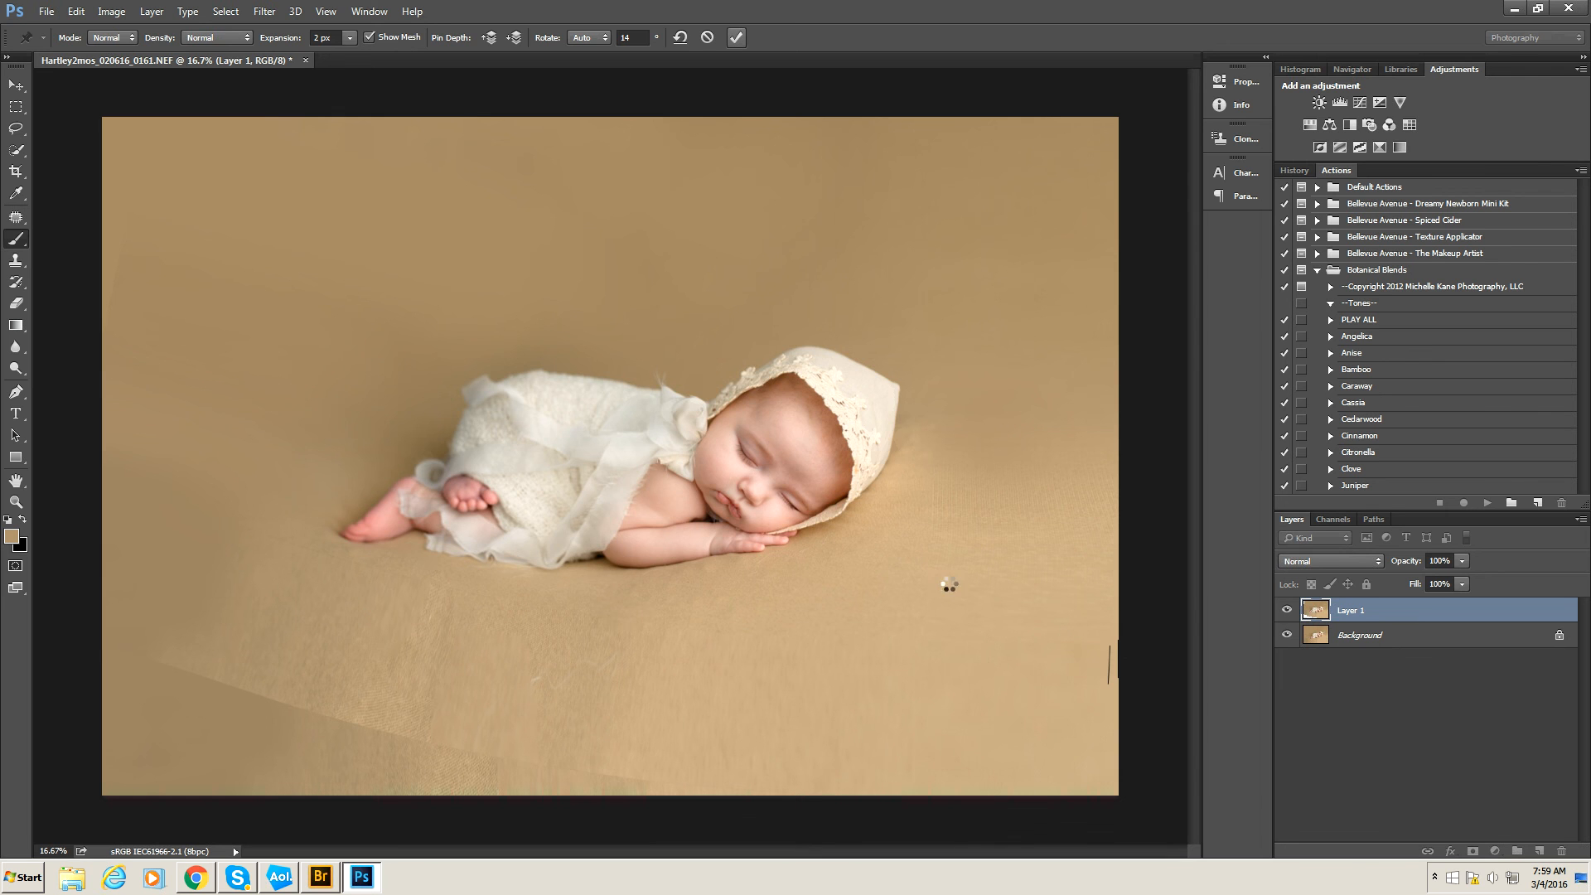
# Compare the photo with and without the warped layer, and flatten the image.
pyautogui.click(1287, 611)
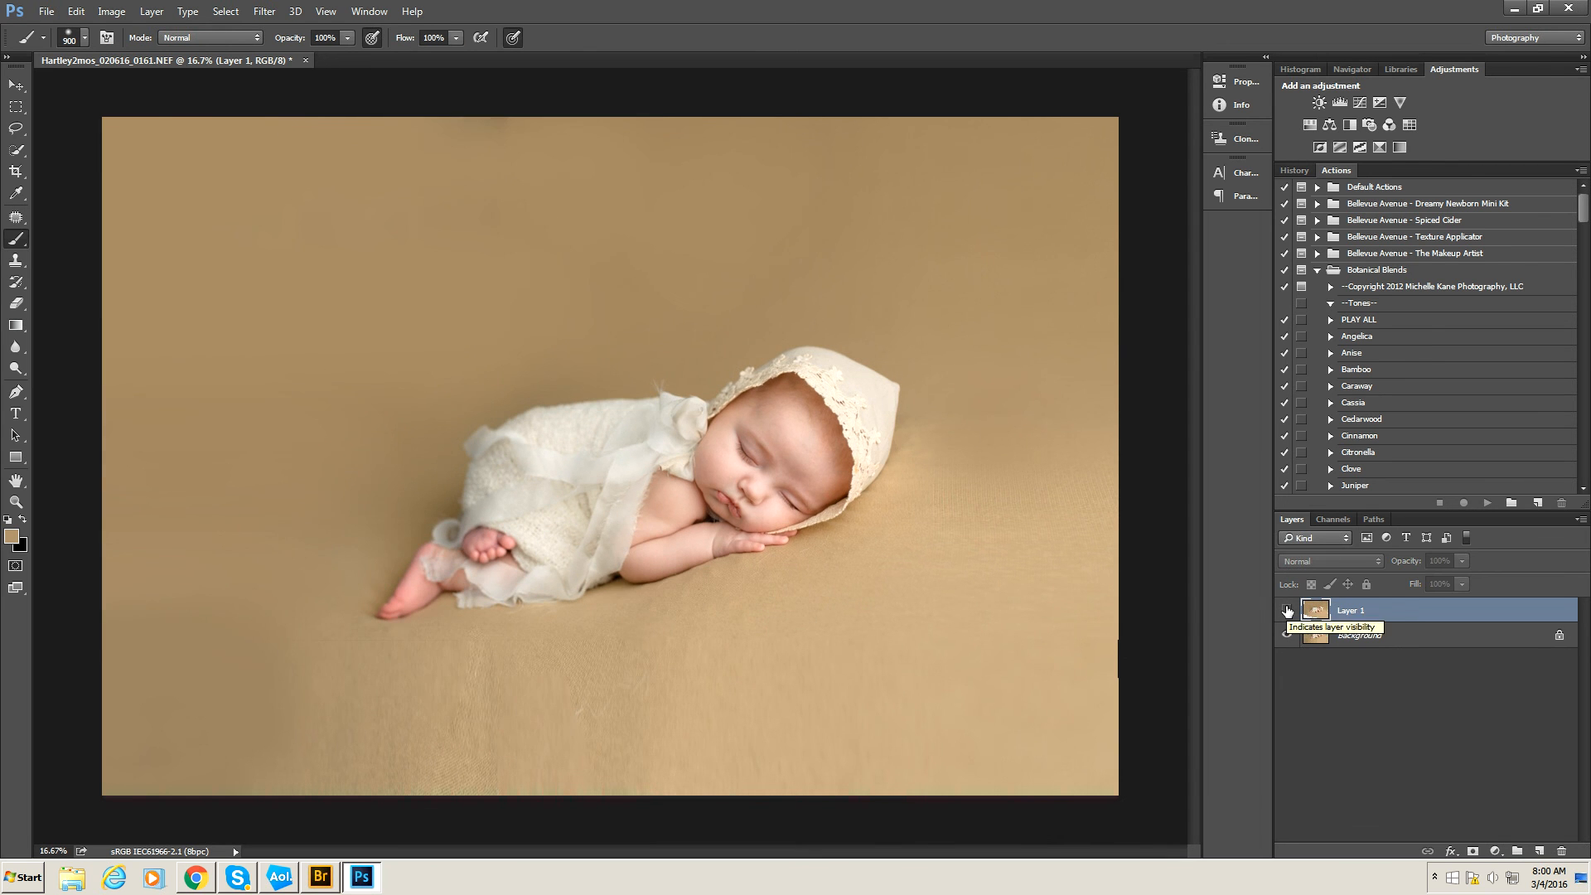
pyautogui.click(1287, 610)
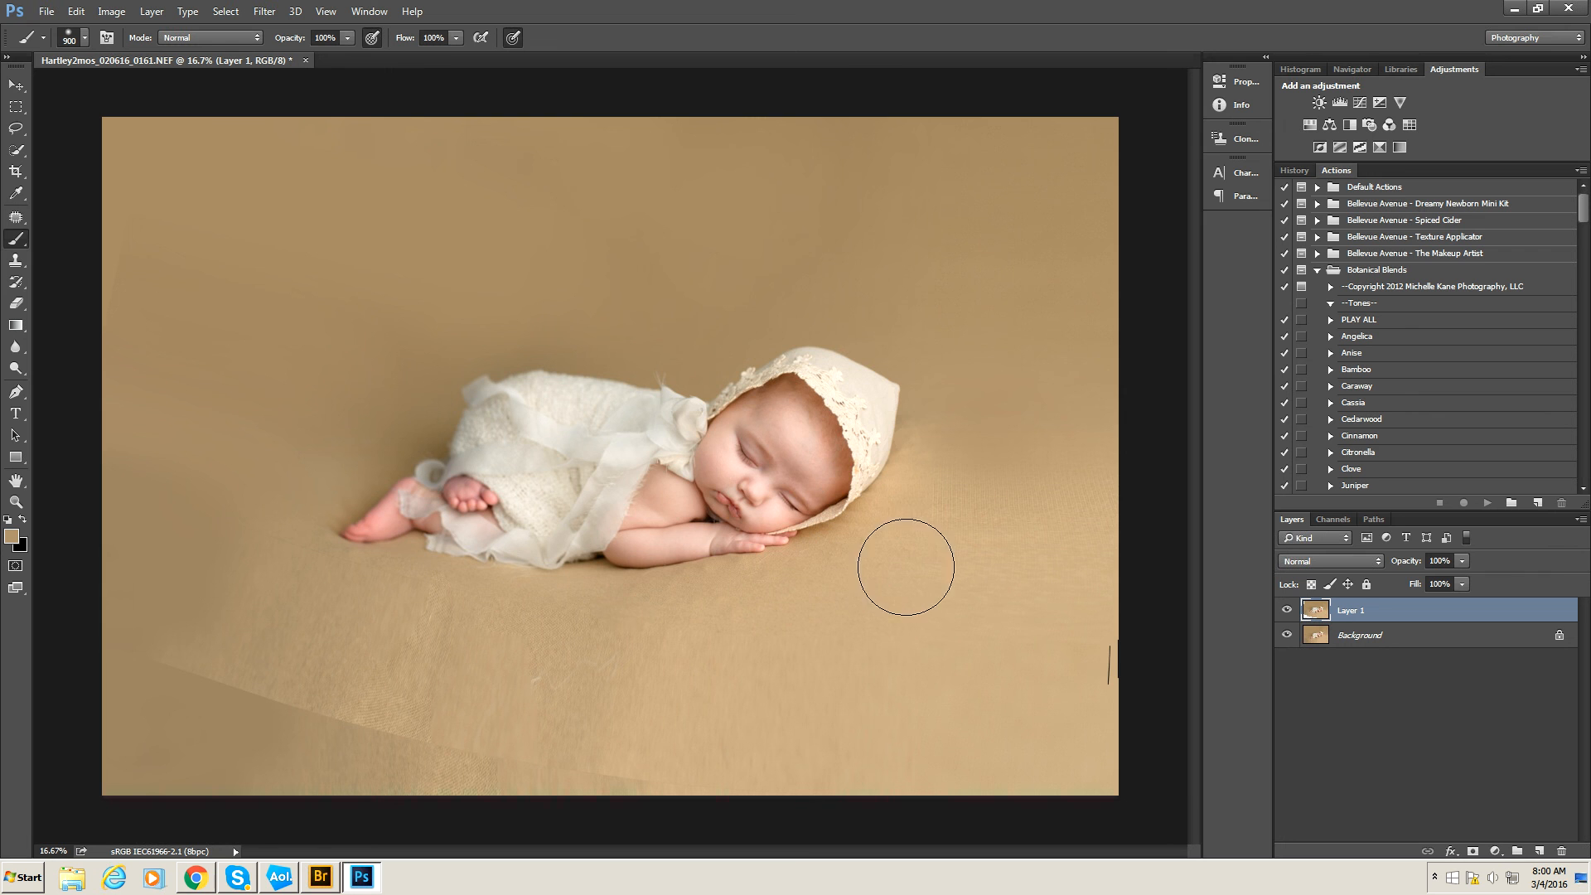
pyautogui.click(1581, 519)
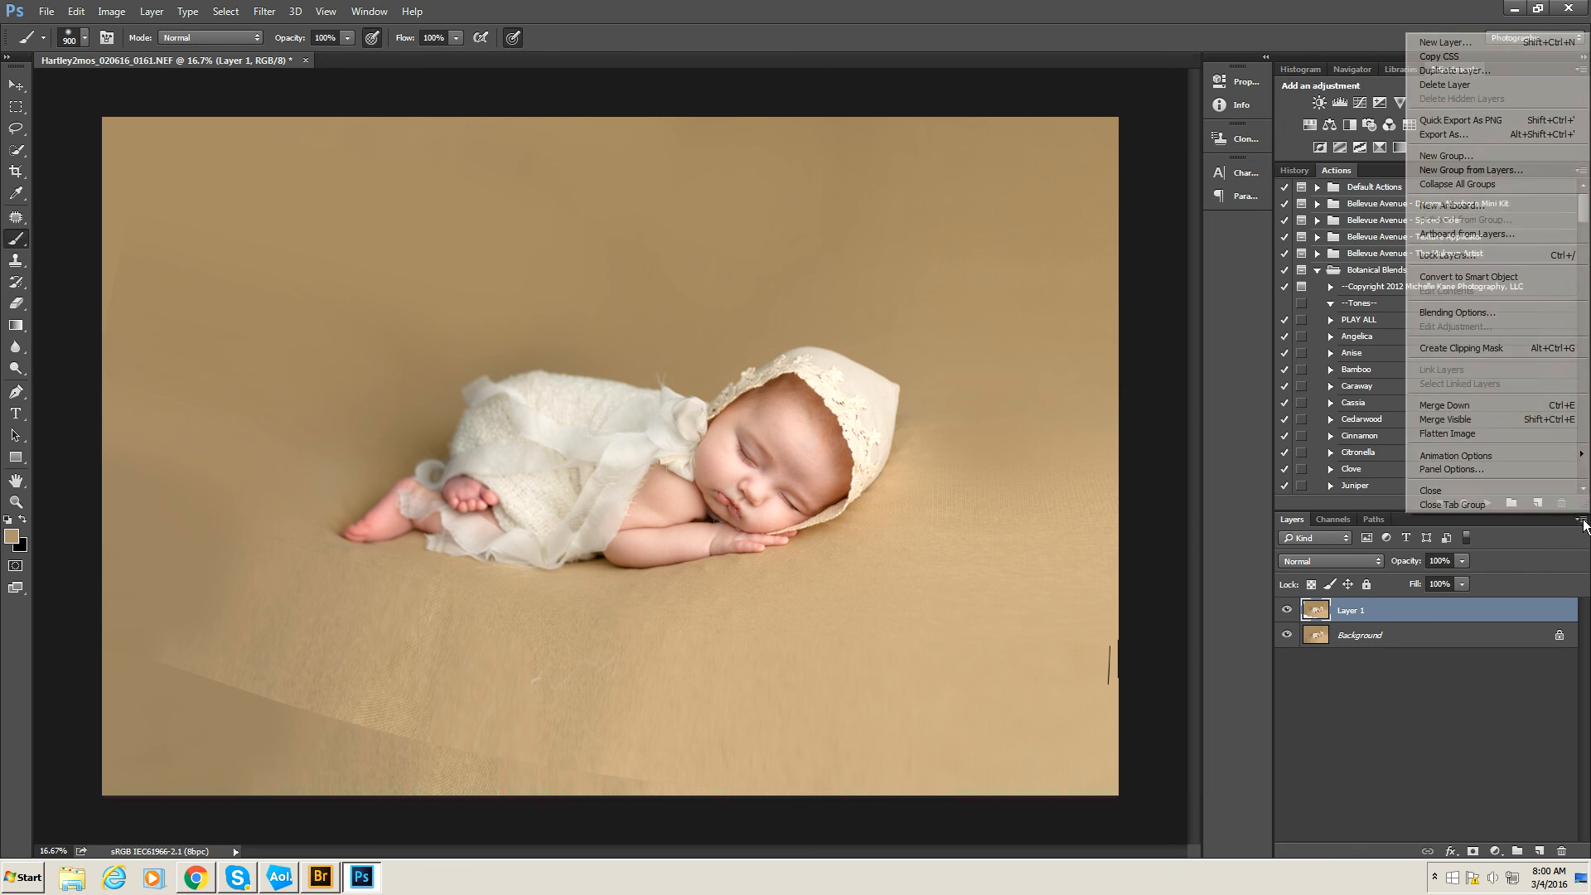
pyautogui.click(1489, 432)
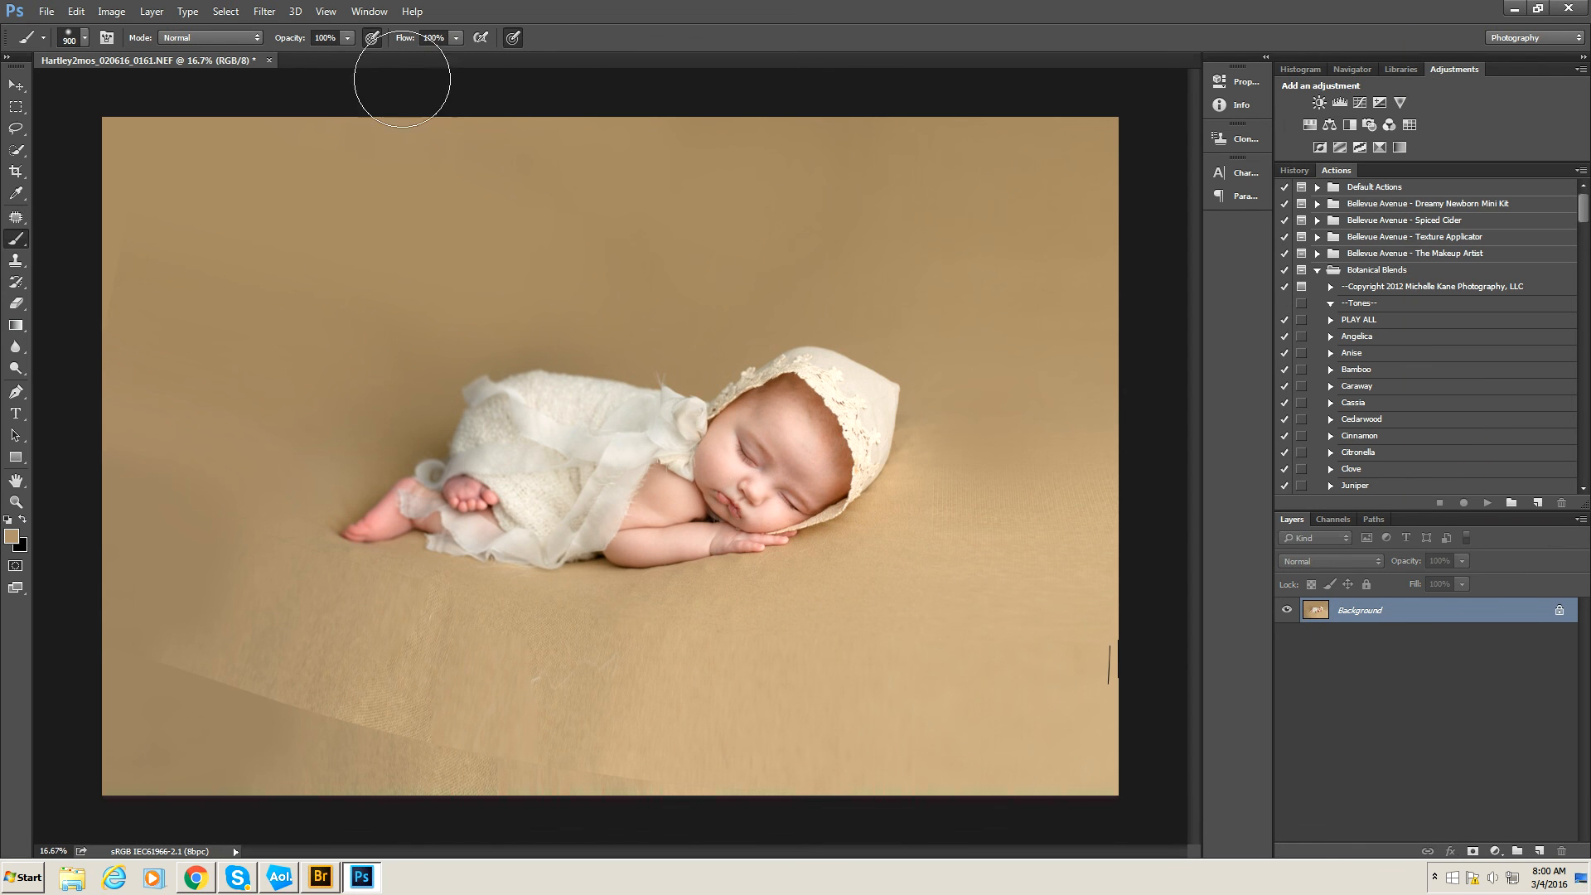
# Open the Liquify filter and reshape the upper outline of the baby's back with a size 600 brush at pressure 39.
pyautogui.click(273, 12)
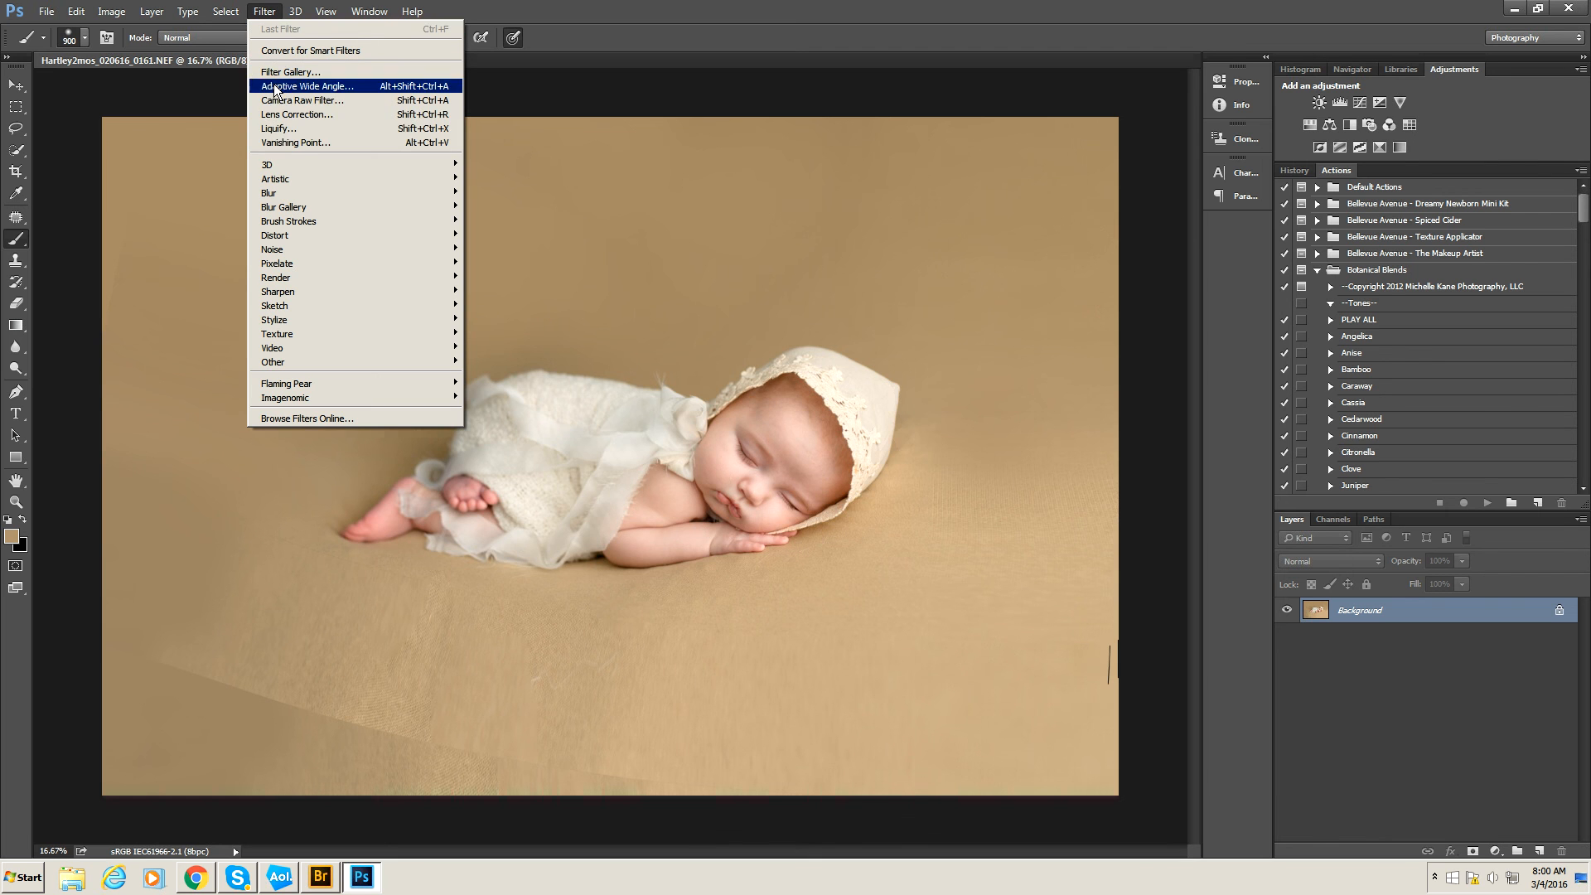
pyautogui.click(285, 129)
pyautogui.moveTo(496, 353)
pyautogui.mouseDown()
pyautogui.moveTo(518, 345)
pyautogui.moveTo(408, 356)
pyautogui.moveTo(481, 344)
pyautogui.moveTo(474, 315)
pyautogui.moveTo(490, 345)
pyautogui.moveTo(533, 331)
pyautogui.moveTo(611, 357)
pyautogui.mouseUp()
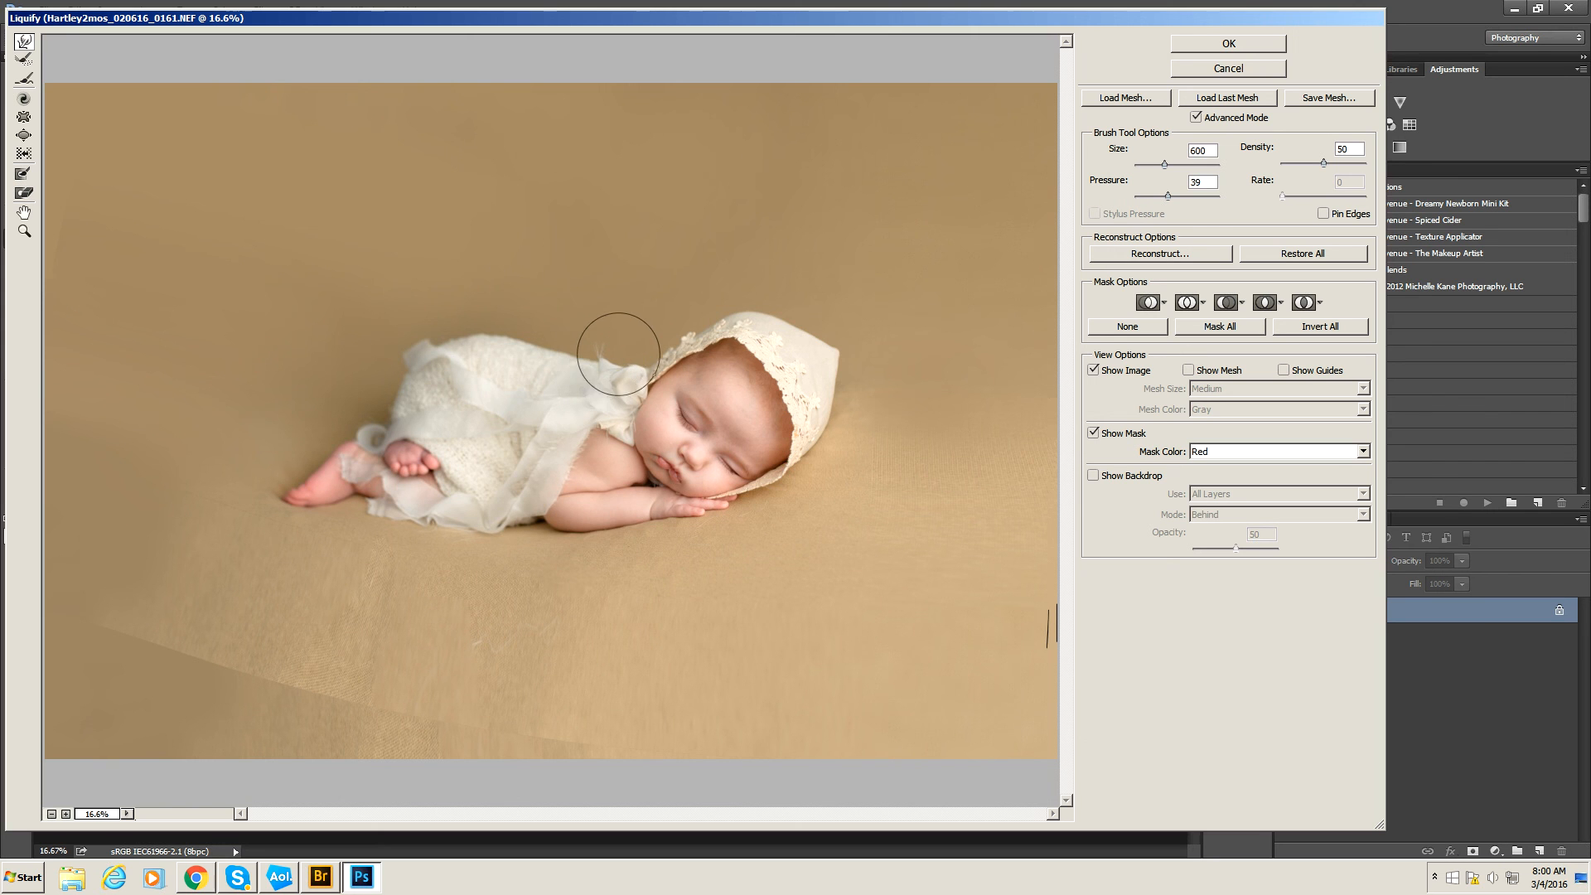